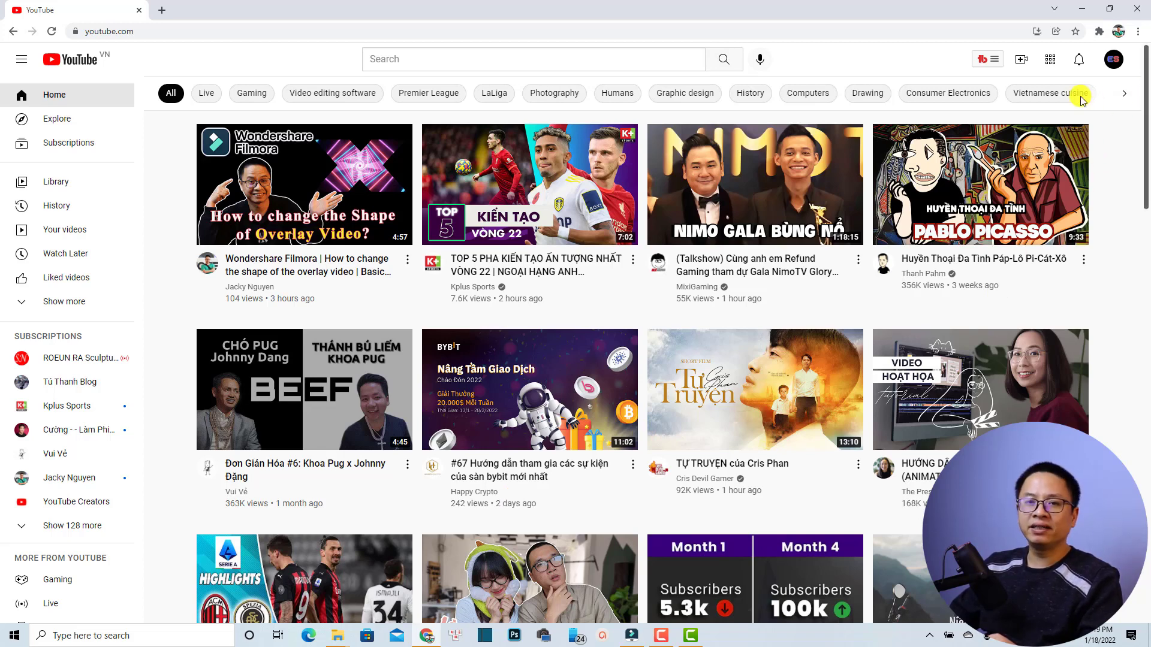
Open the channel's audio library in YouTube Studio.
click(1113, 61)
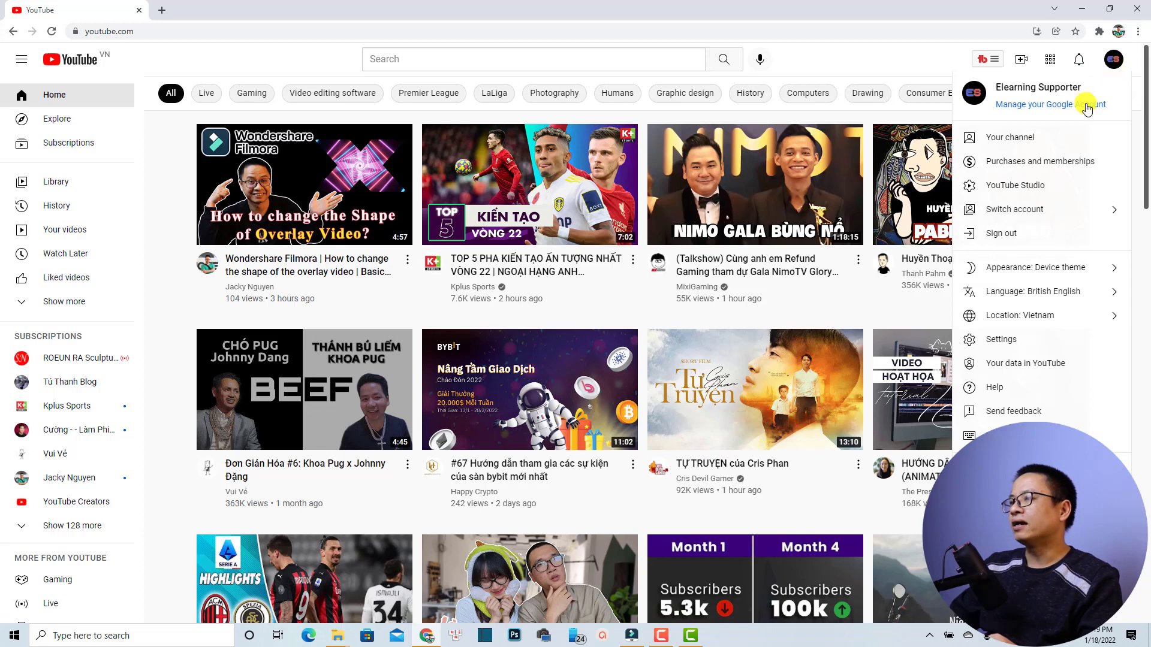
click(1004, 185)
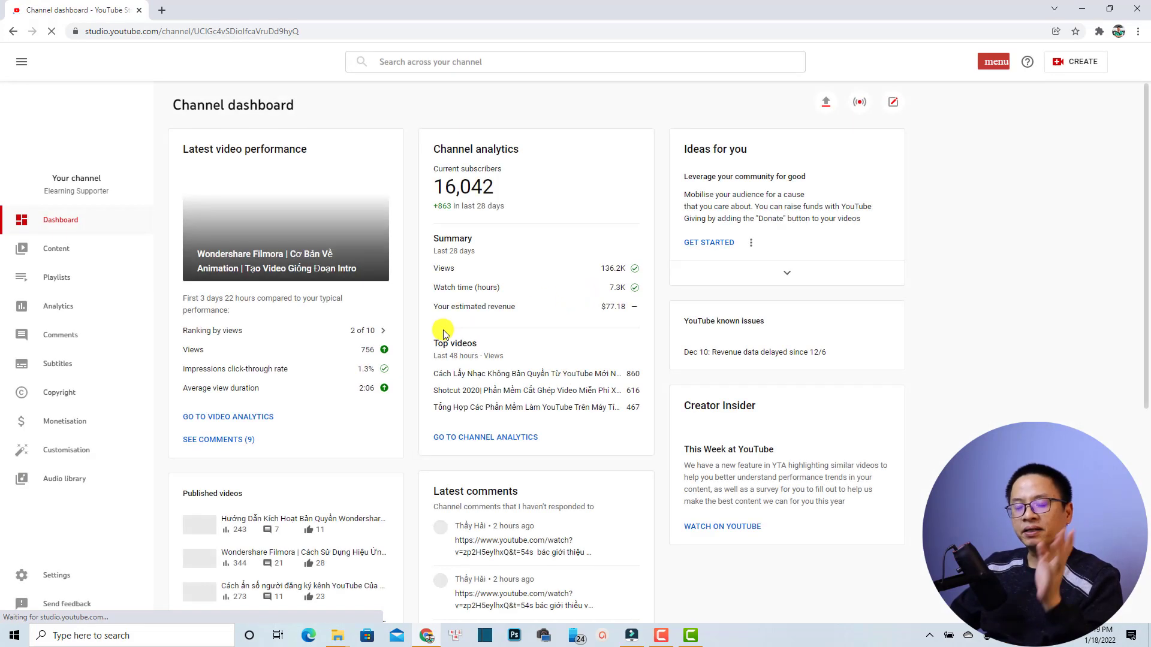
mouse_move(368, 349)
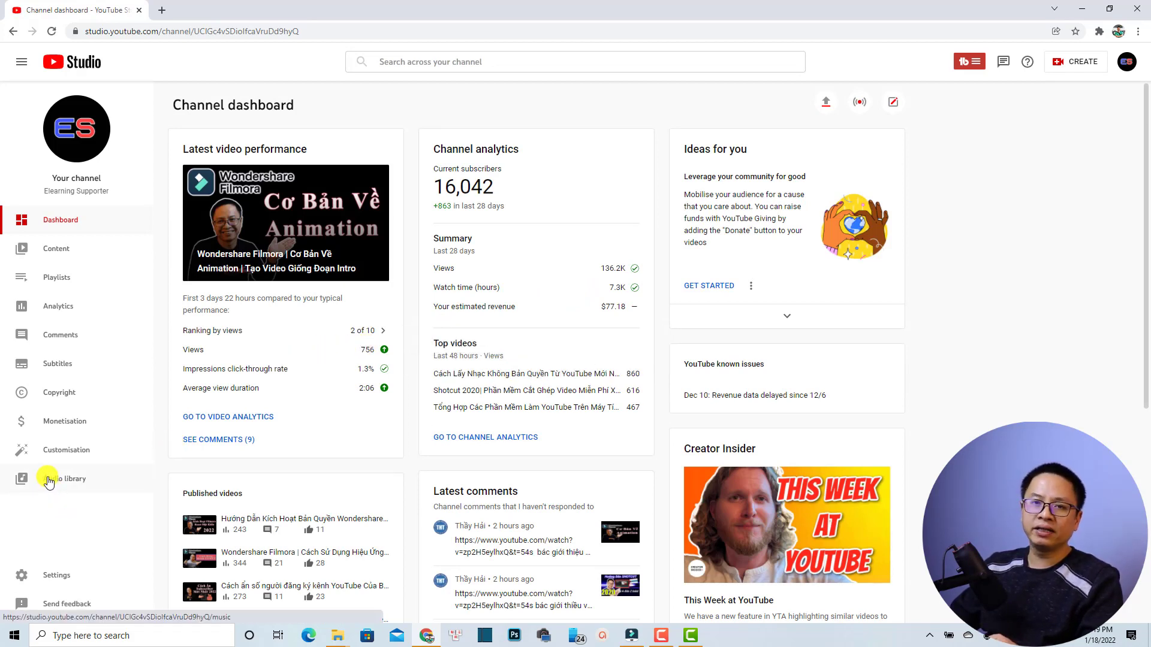
click(56, 480)
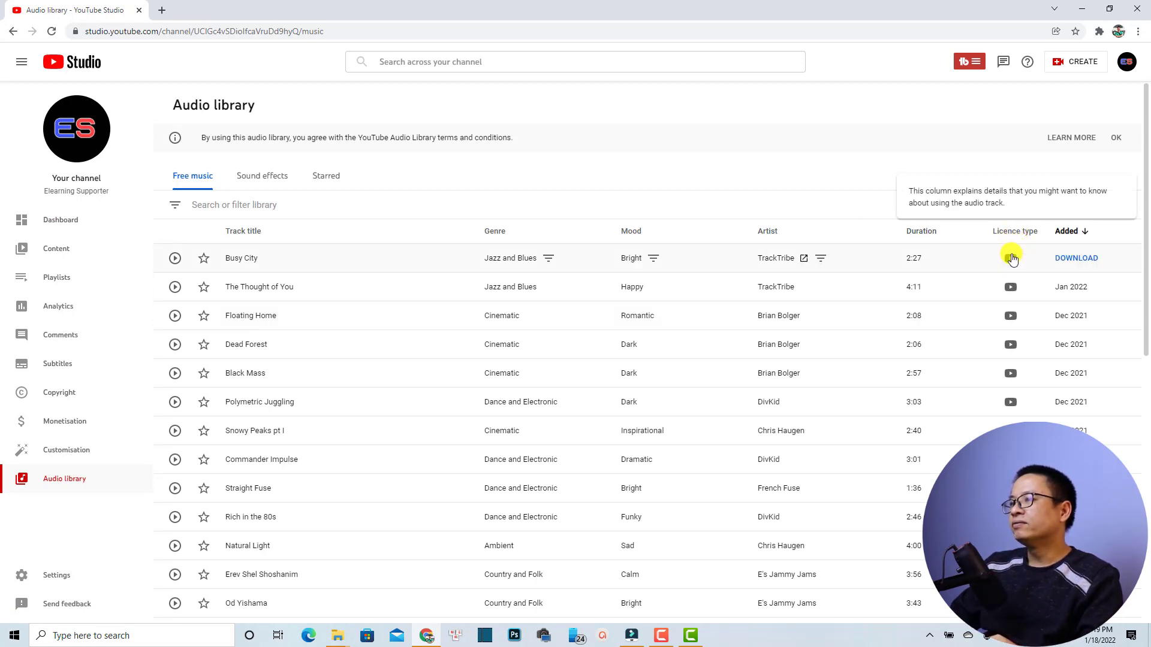
Filter the free music by Attribution required and copy the licence text of the track Merry Go - Silent Film Light.
mouse_move(1010, 271)
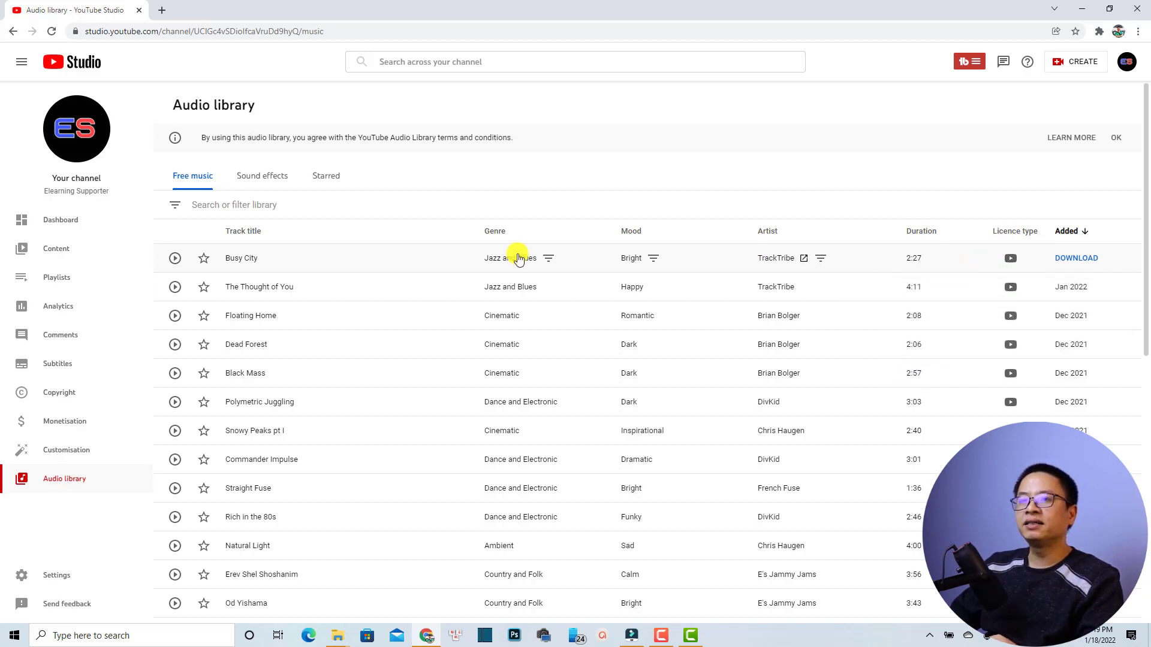
click(176, 208)
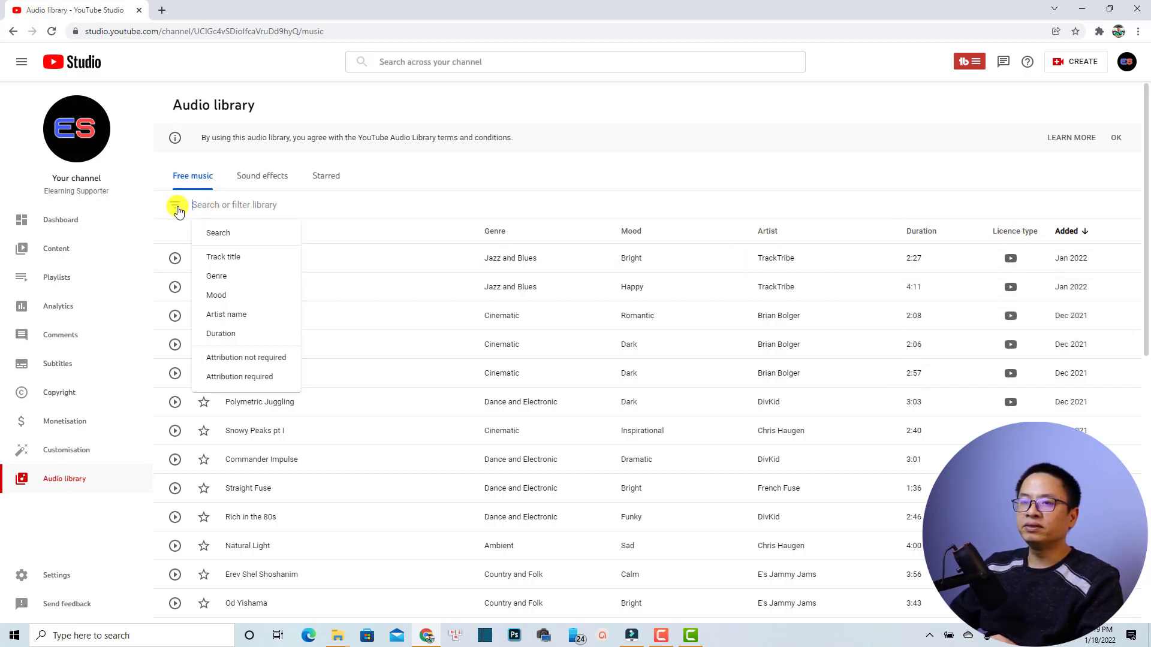
click(238, 380)
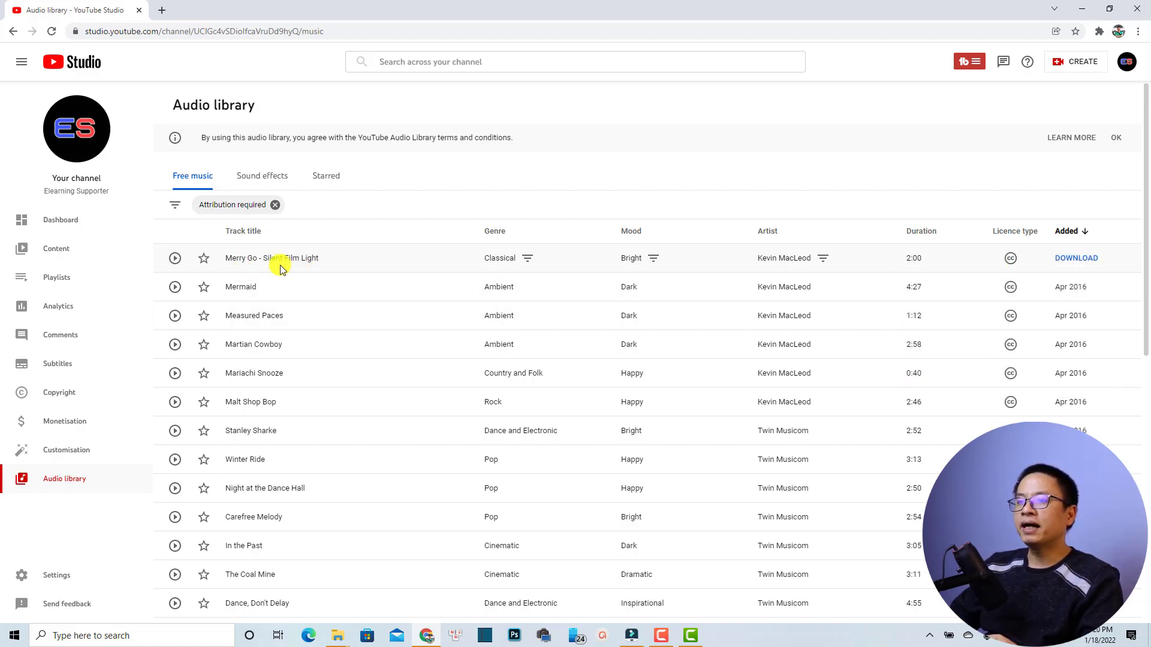
click(1013, 259)
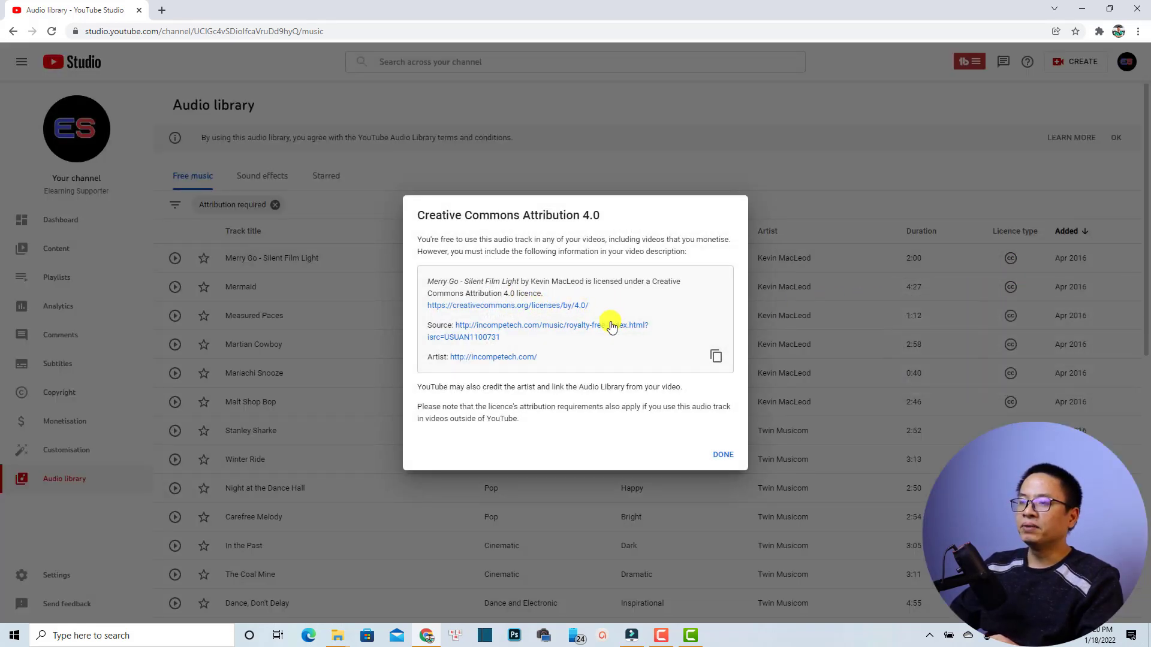
click(715, 359)
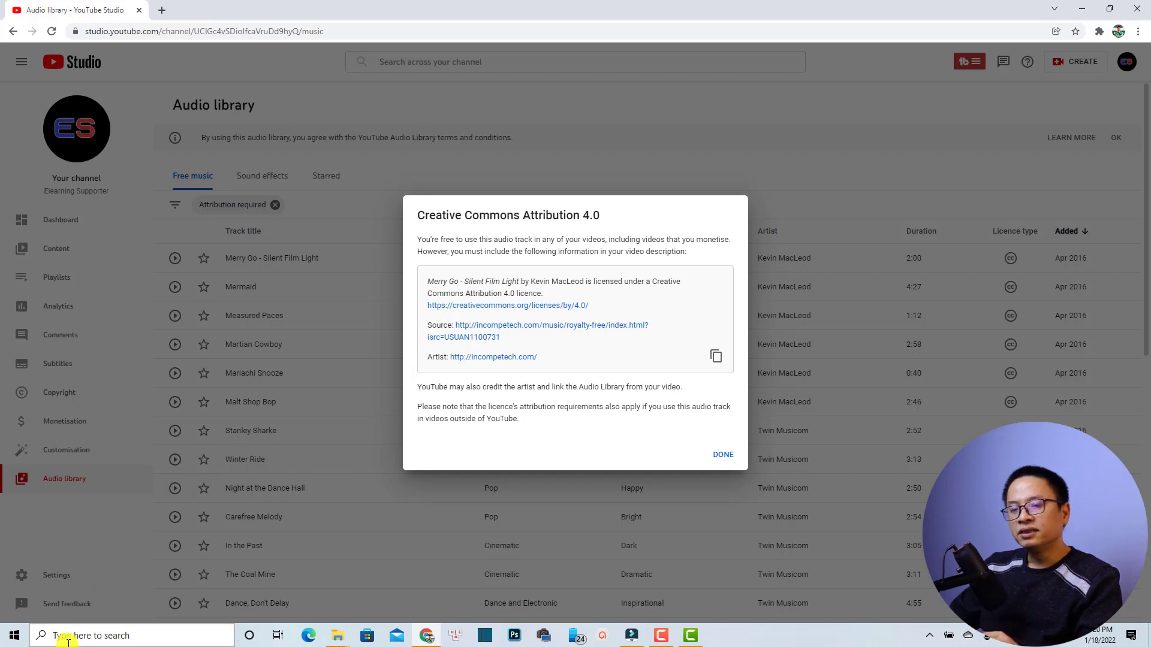
Switch to Word, create a blank document and paste the copied attribution text into it.
click(90, 630)
text(word)
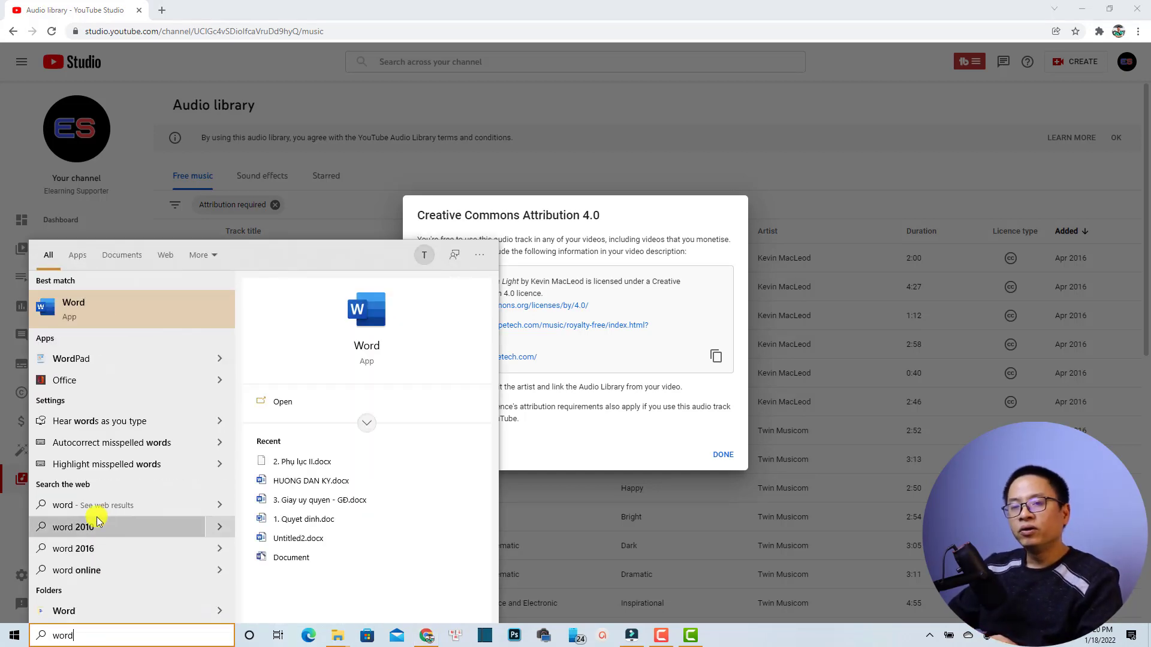
click(75, 307)
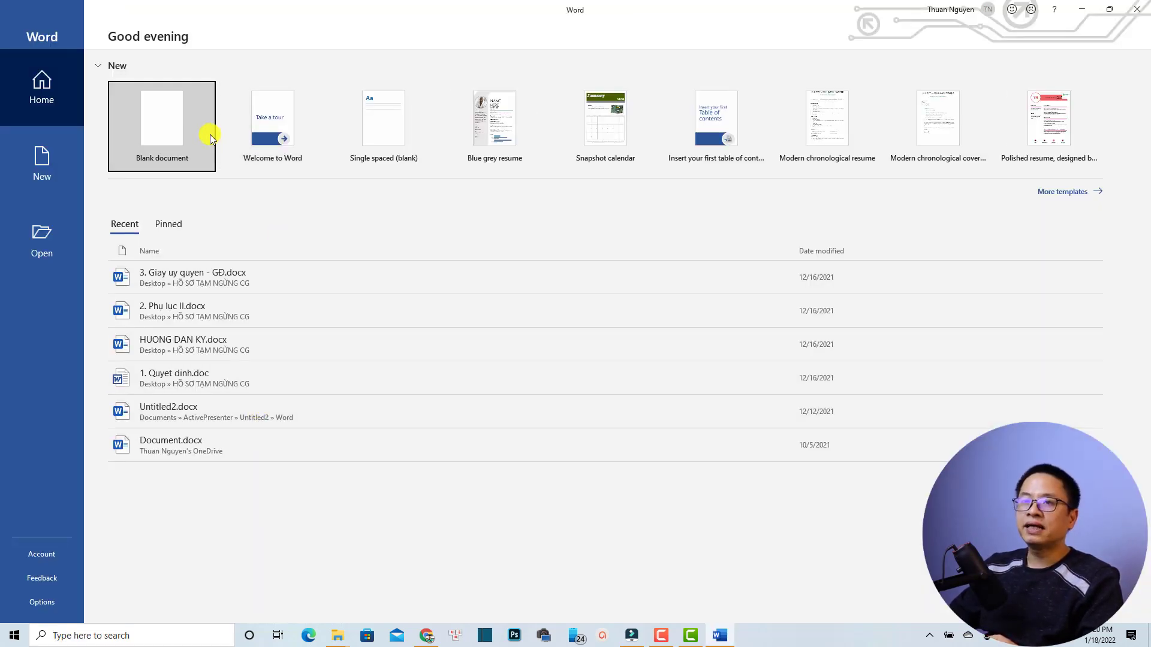
click(164, 131)
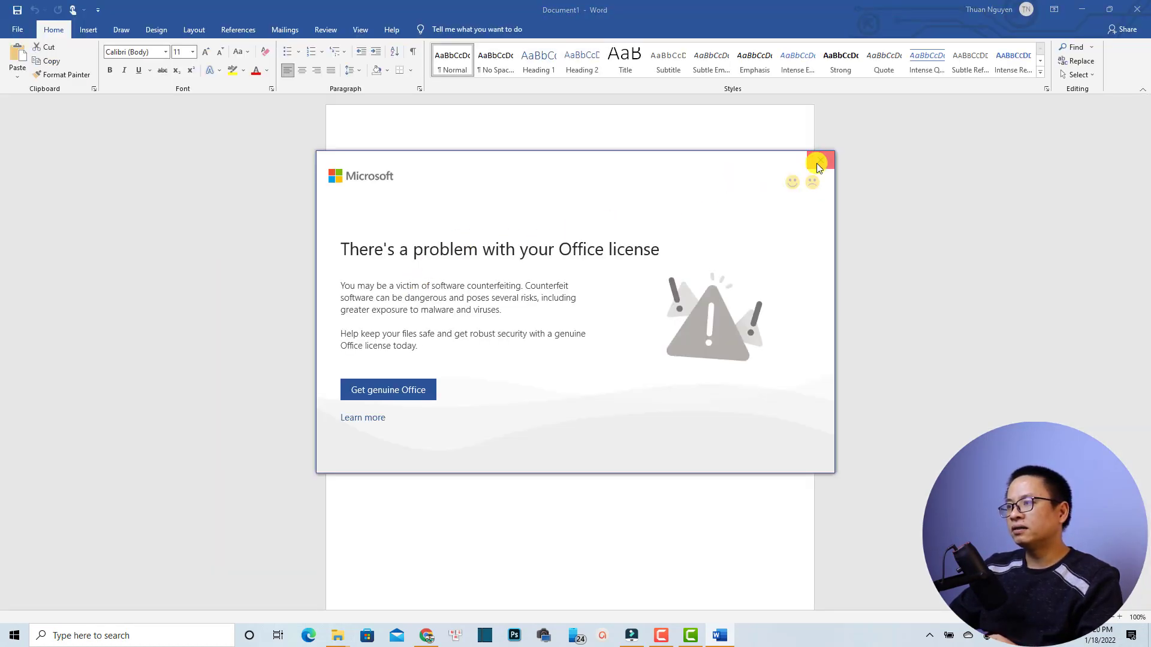
click(819, 160)
key(ctrl+v)
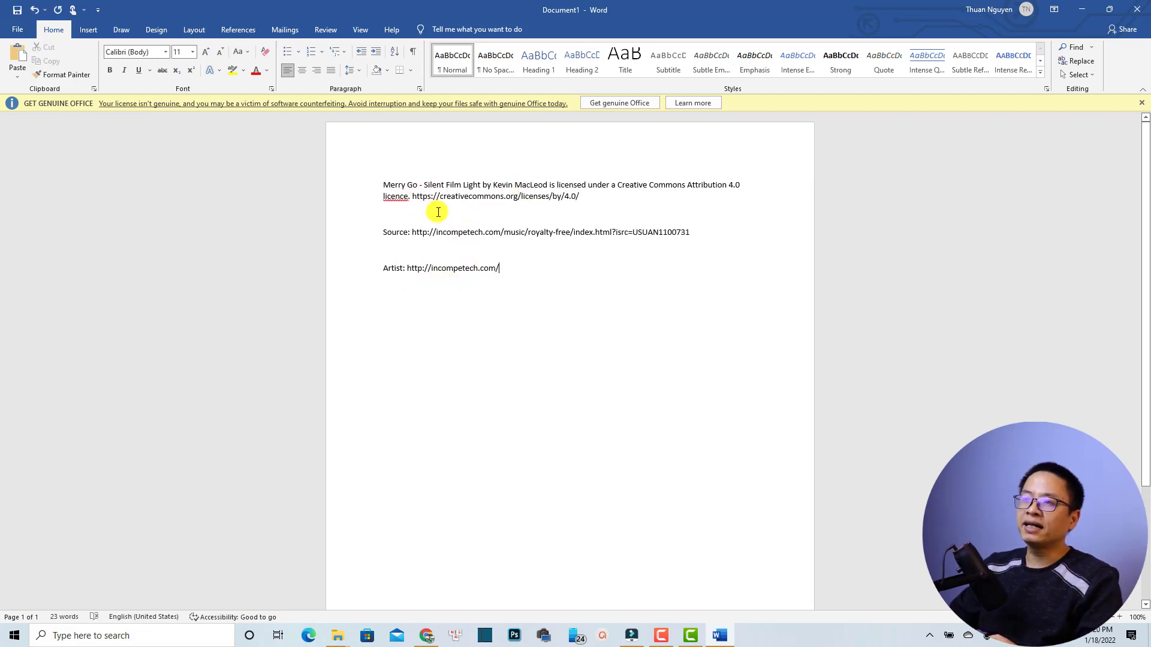
click(1076, 12)
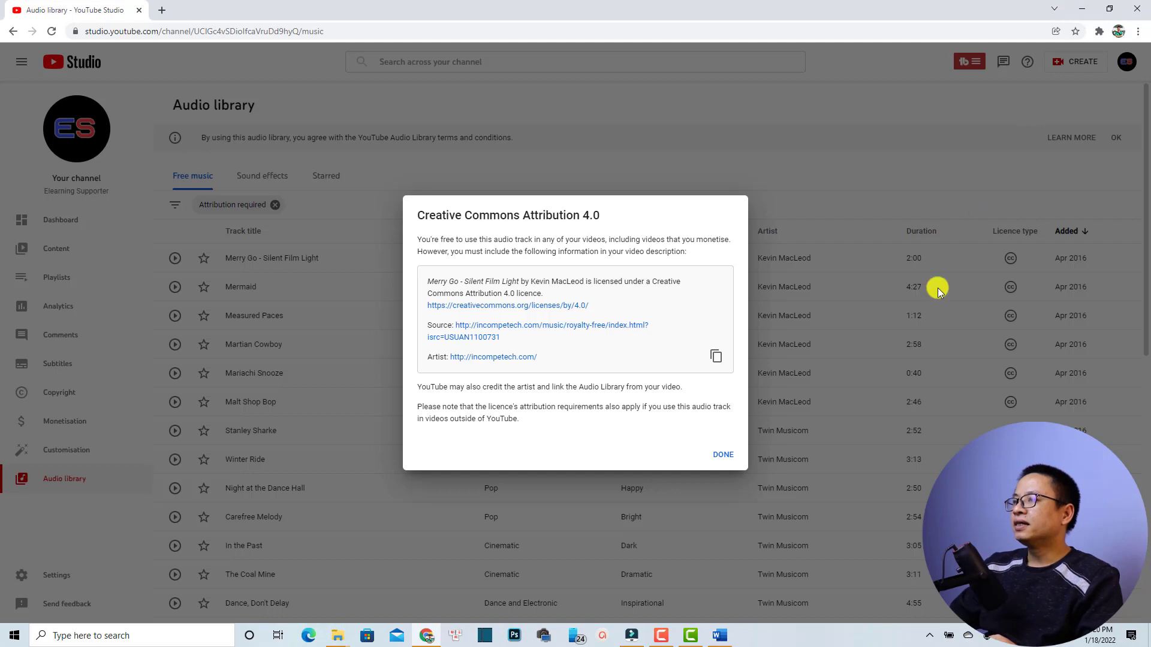
Close the licence details and download the track Merry Go - Silent Film Light from the audio library.
click(719, 455)
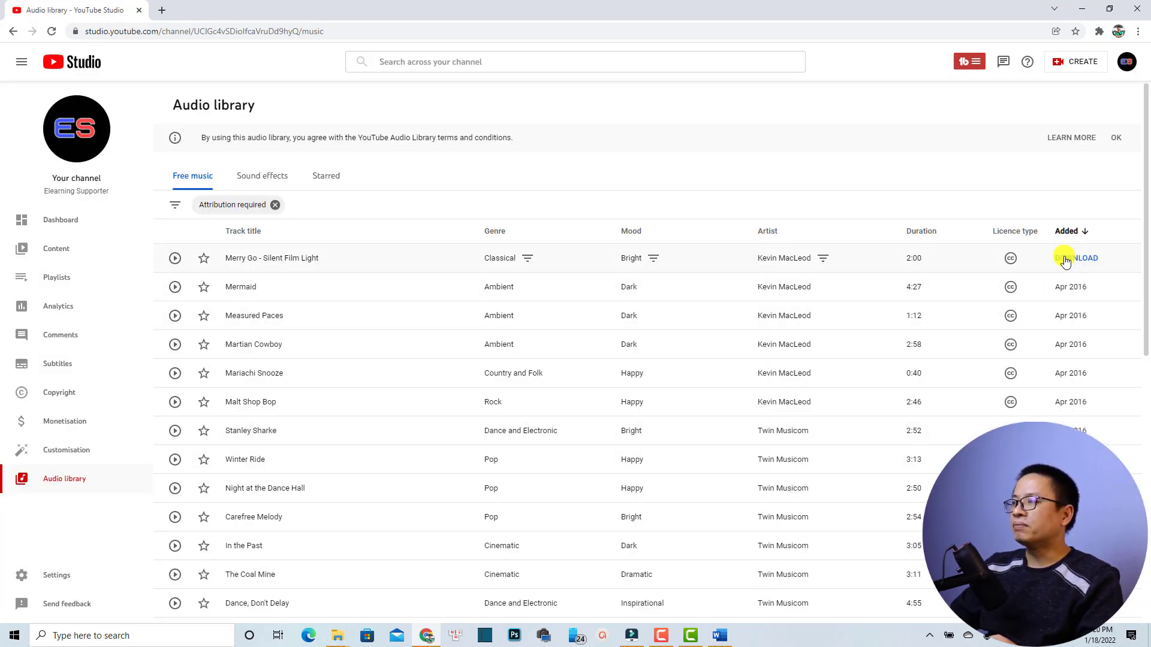
click(1065, 259)
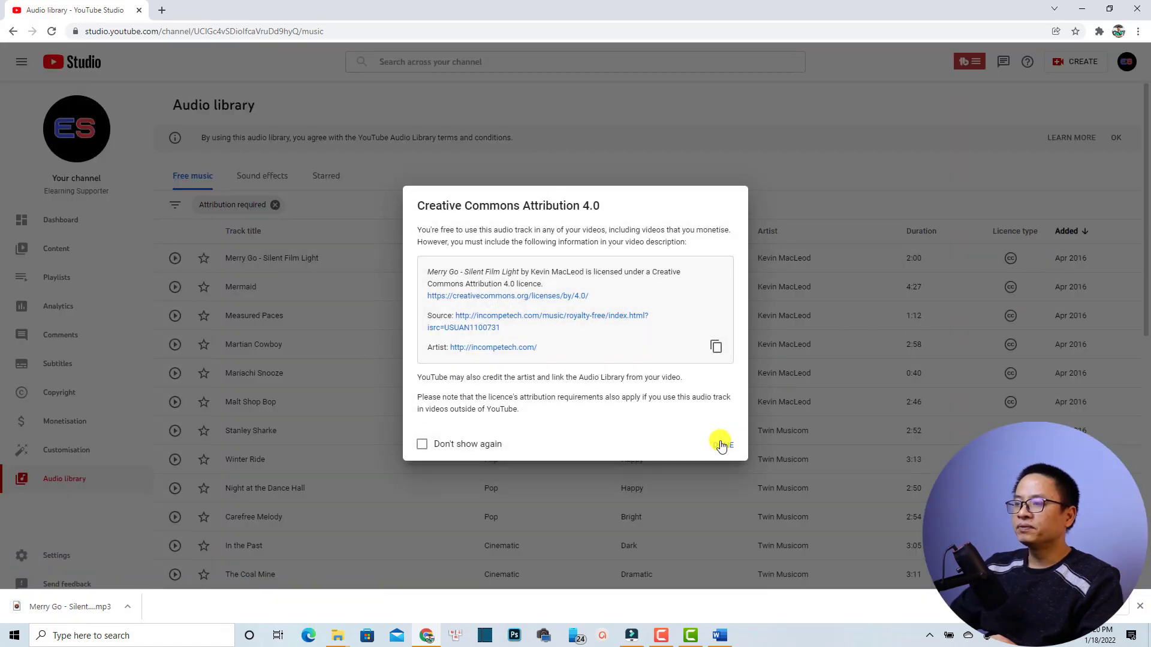
click(723, 445)
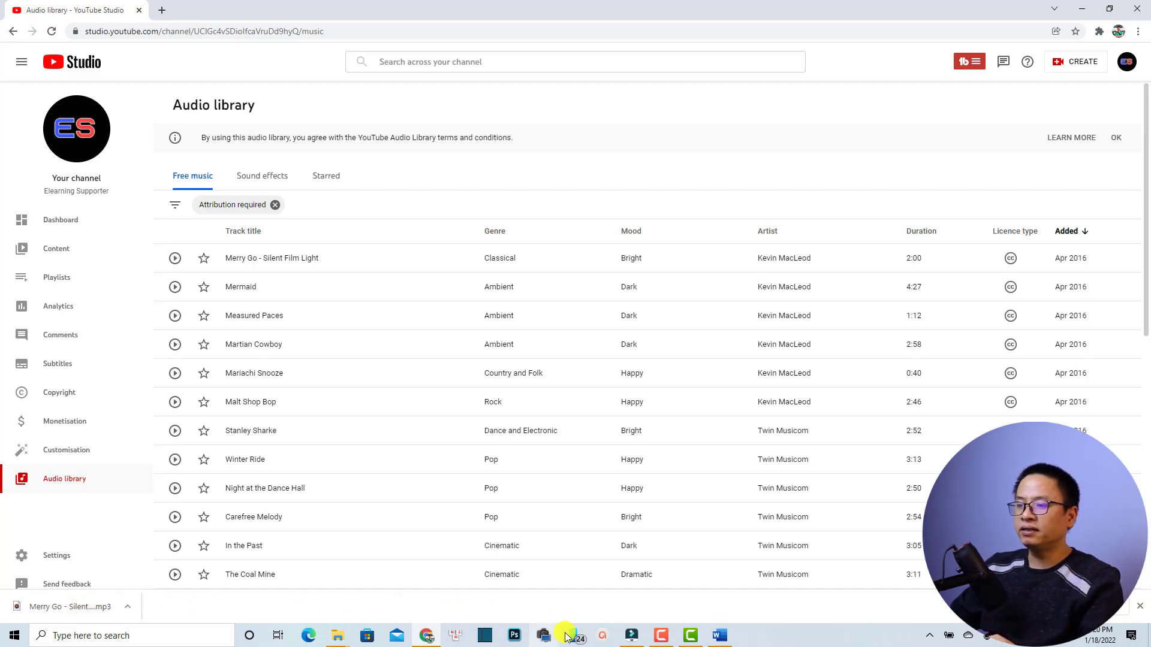
Import the downloaded Merry Go - Silent Film Light MP3 into the Filmora project media.
click(631, 636)
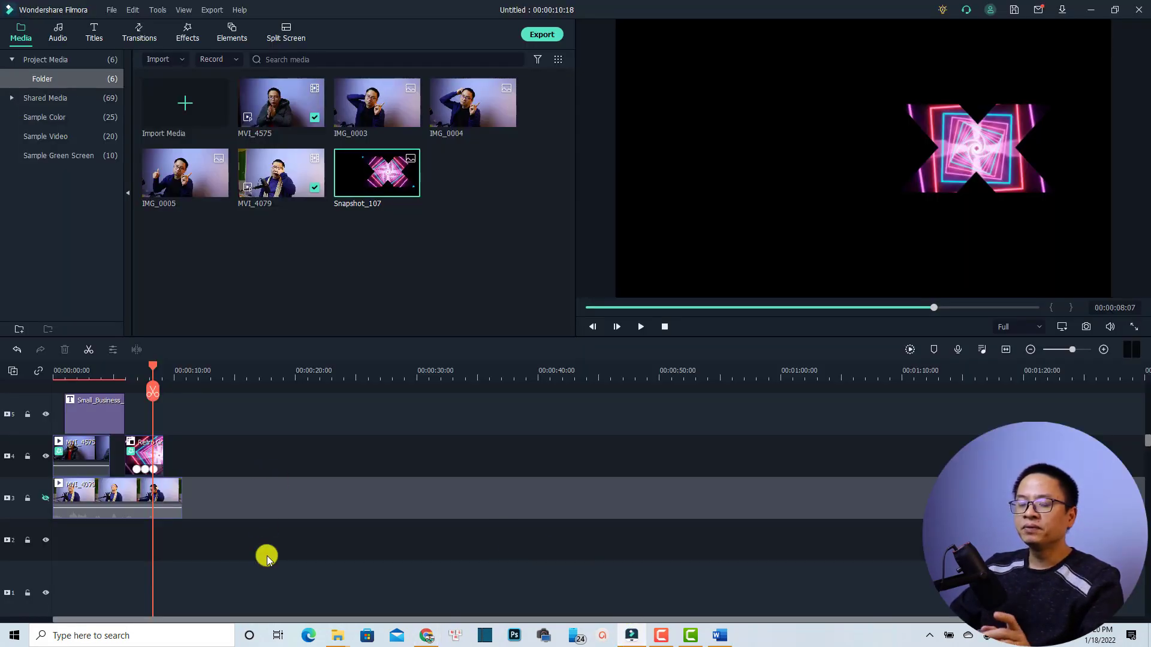
mouse_move(343, 638)
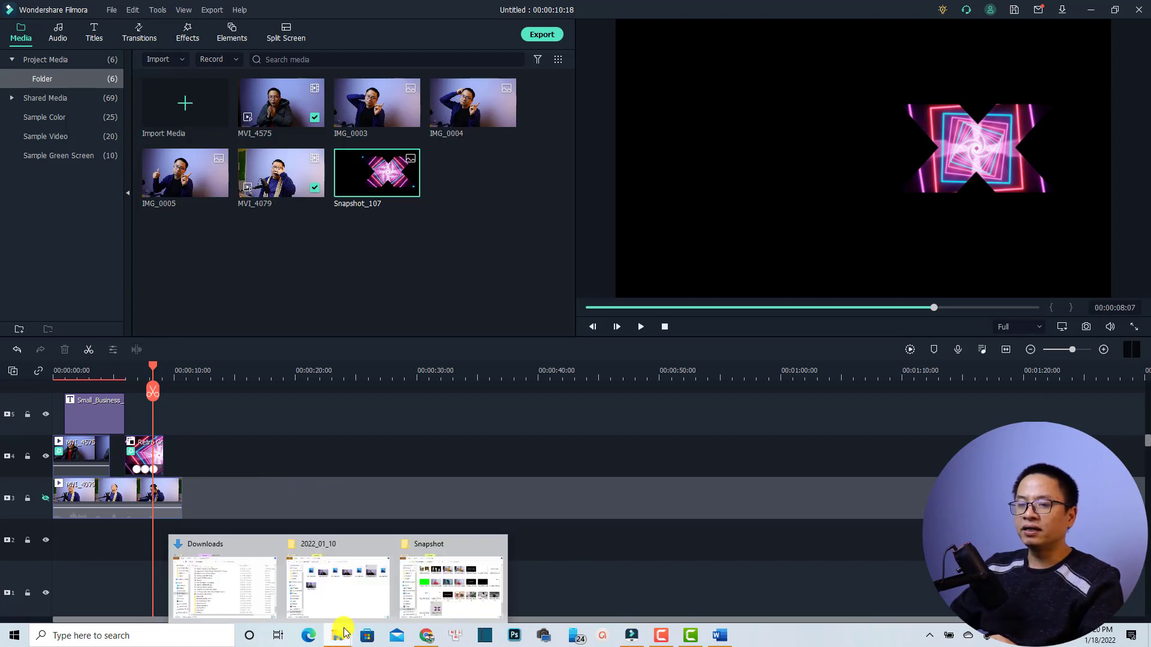
click(427, 637)
drag(87, 610, 242, 283)
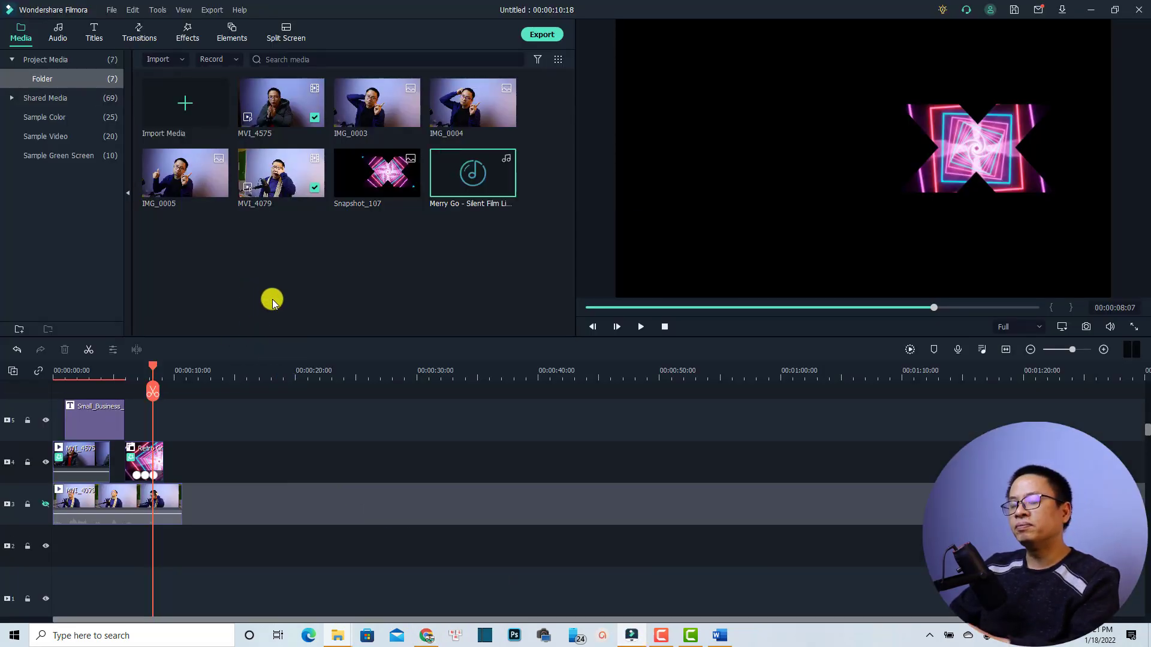
Add the Merry Go music to the first audio track, starting at the beginning of the timeline.
drag(470, 190, 362, 291)
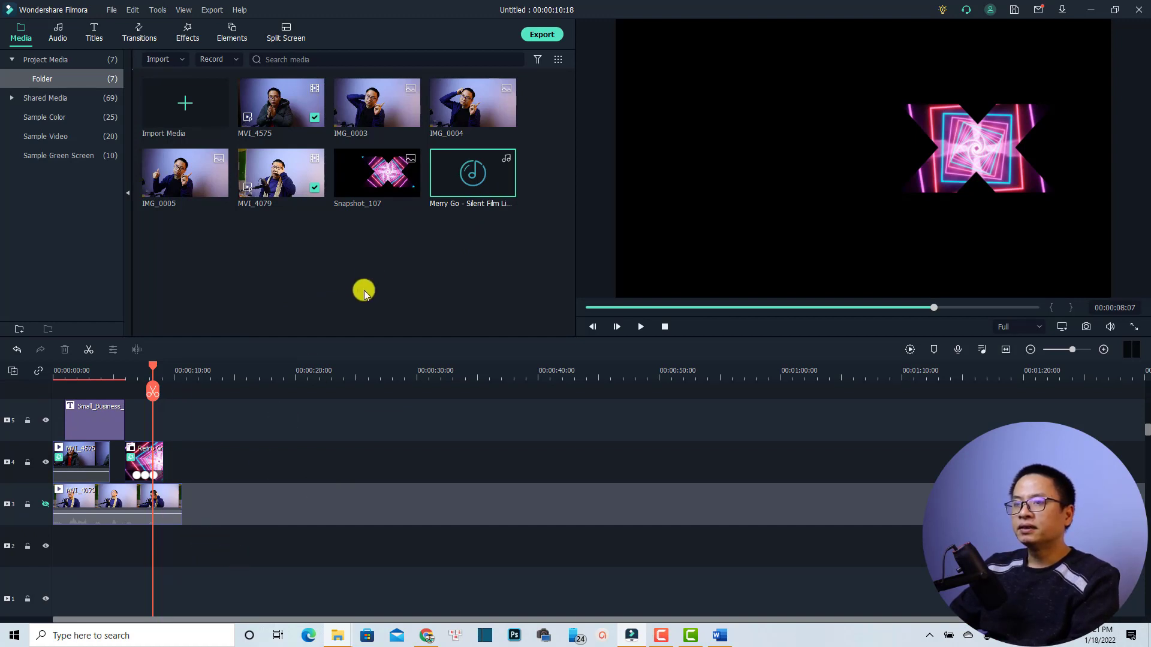
click(45, 504)
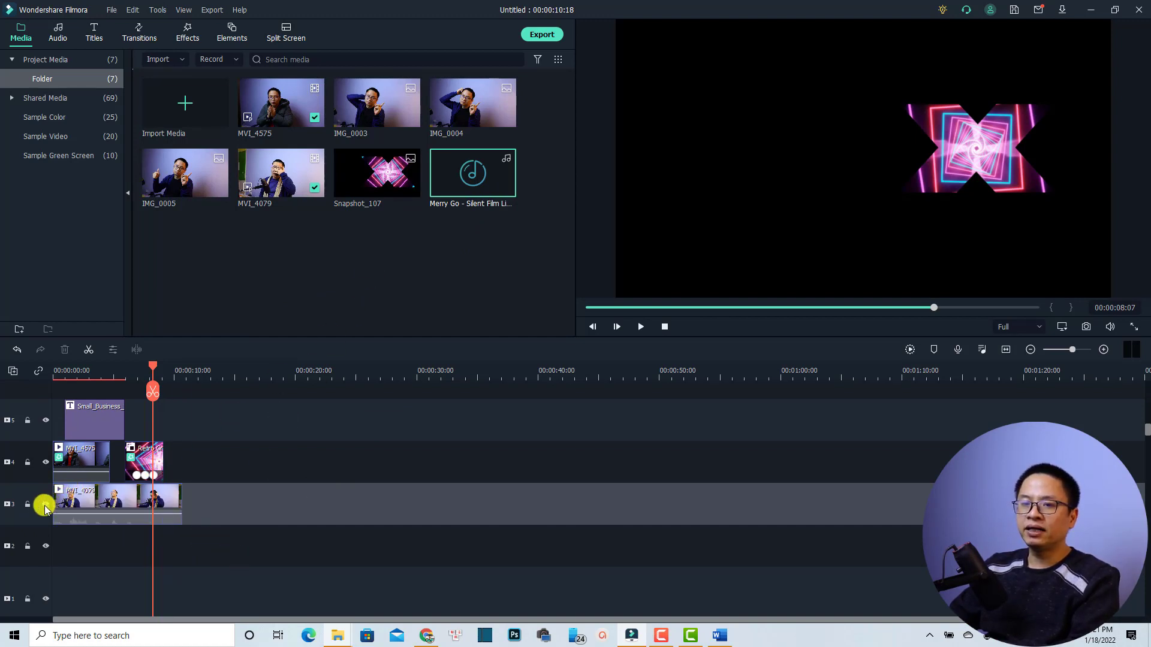
drag(476, 180, 72, 562)
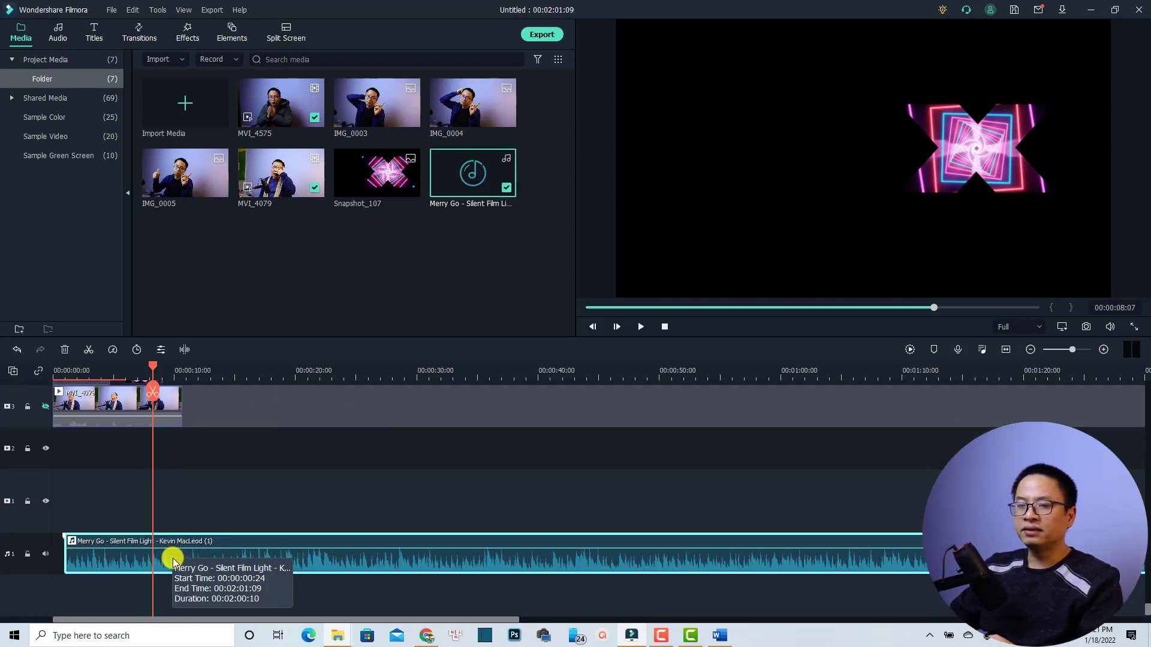
drag(173, 561, 122, 557)
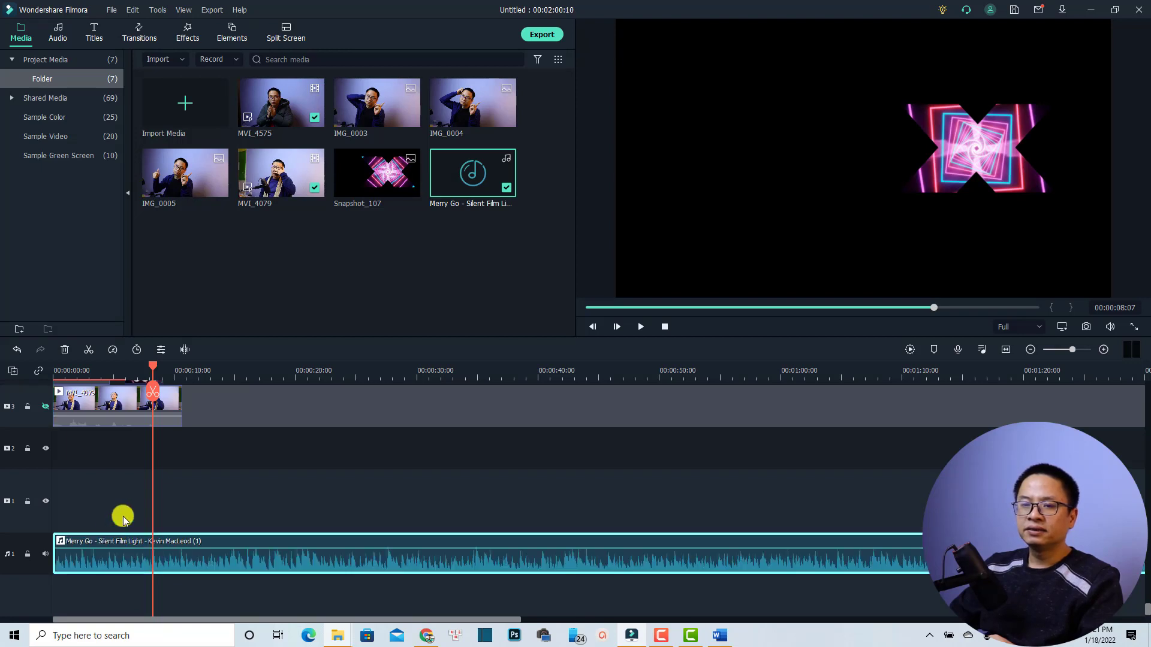
Split the music at the end of the MVI_4079 clip, at 00:00:10:17, and delete the remainder.
click(182, 370)
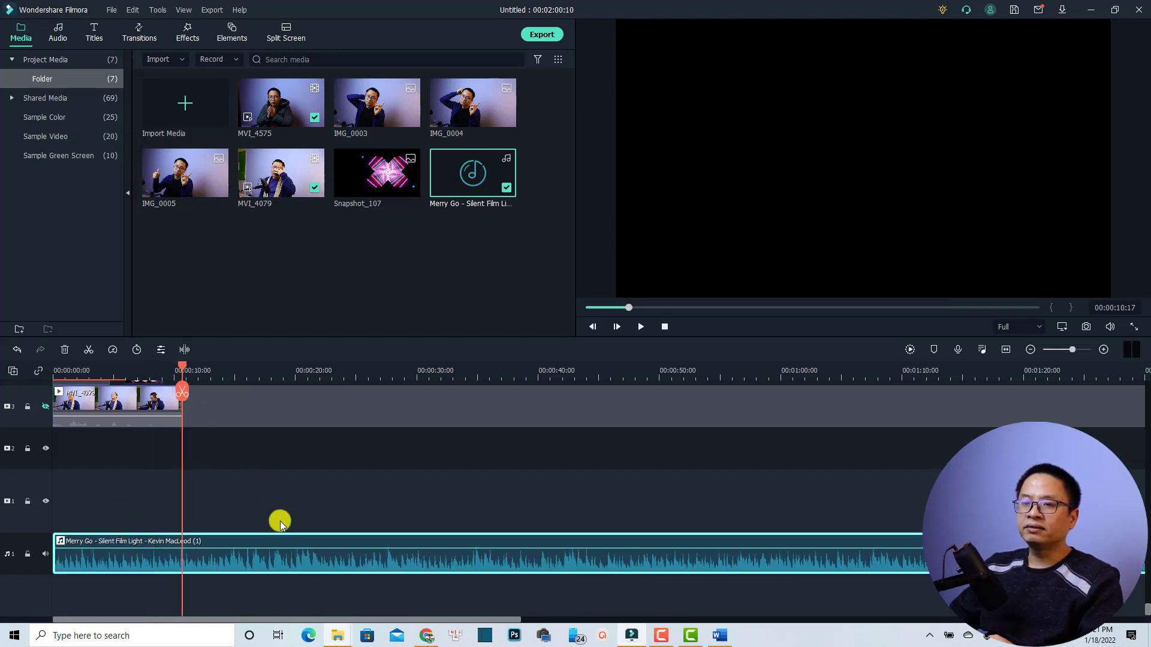
click(183, 394)
click(270, 552)
key(Delete)
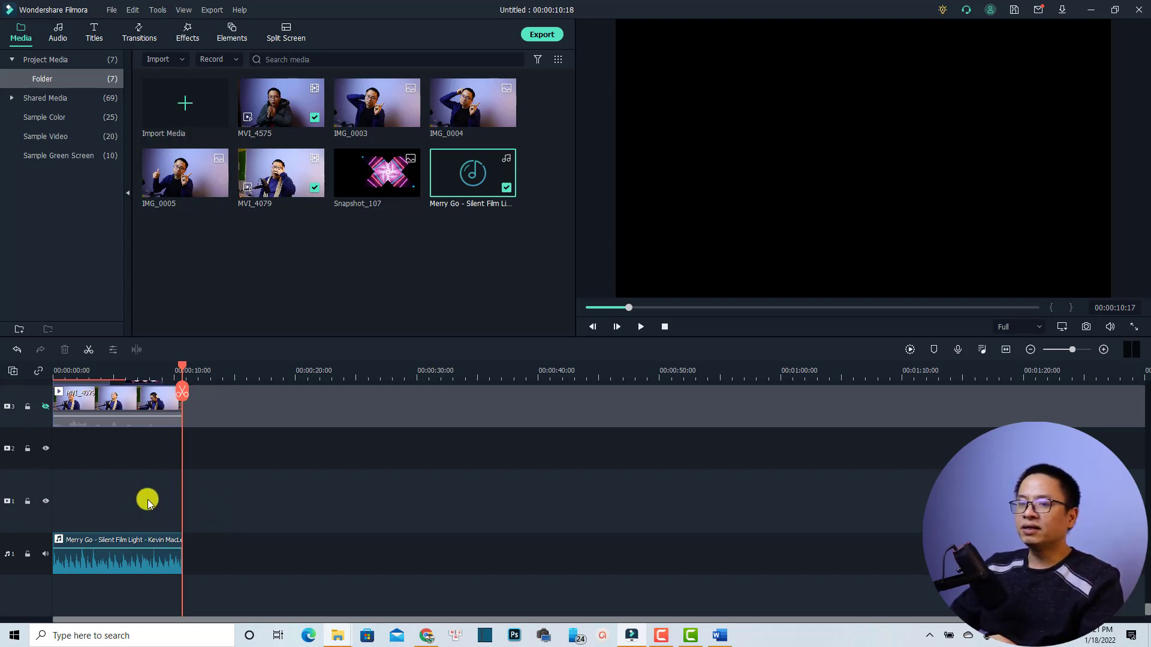
Delete the empty timeline tracks, unhide the MVI_4079 video track and preview the frame at 00:00:03:02.
right_click(37, 479)
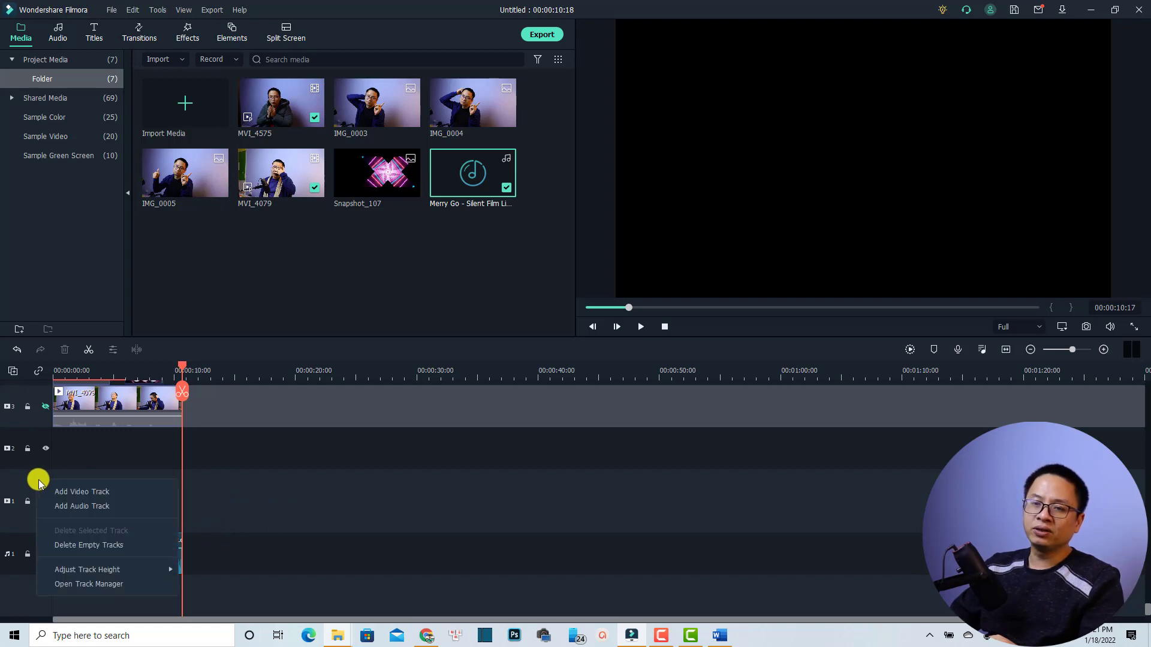
click(86, 546)
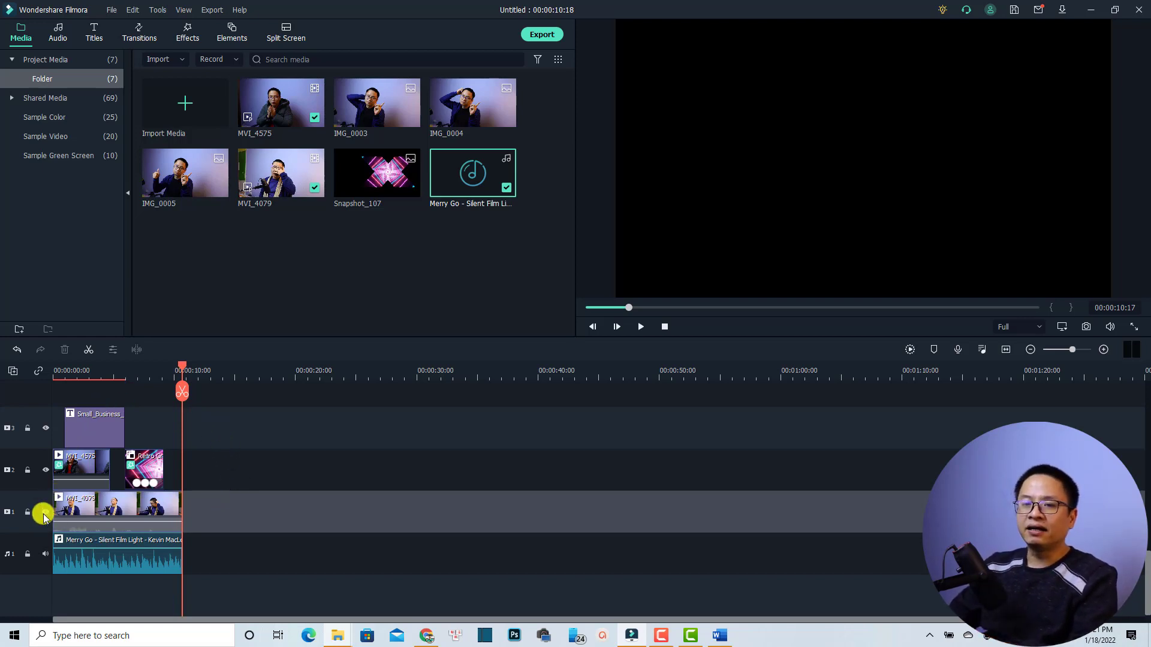
click(90, 369)
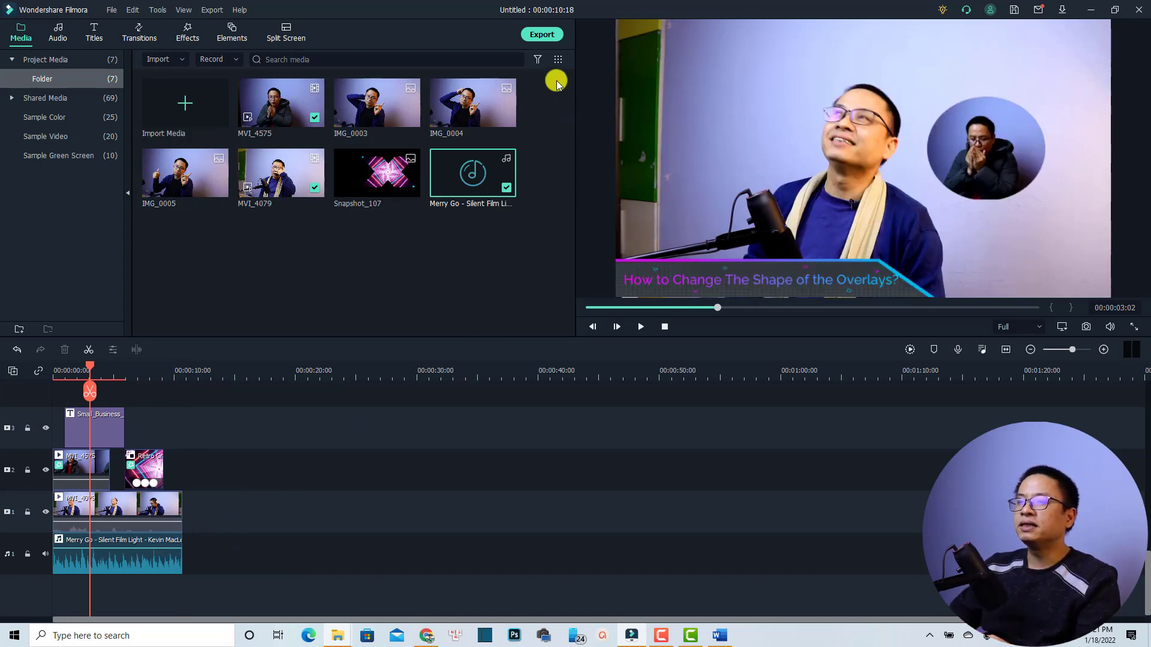
Export the project as intro vi du.mp4 and open its export folder.
click(541, 35)
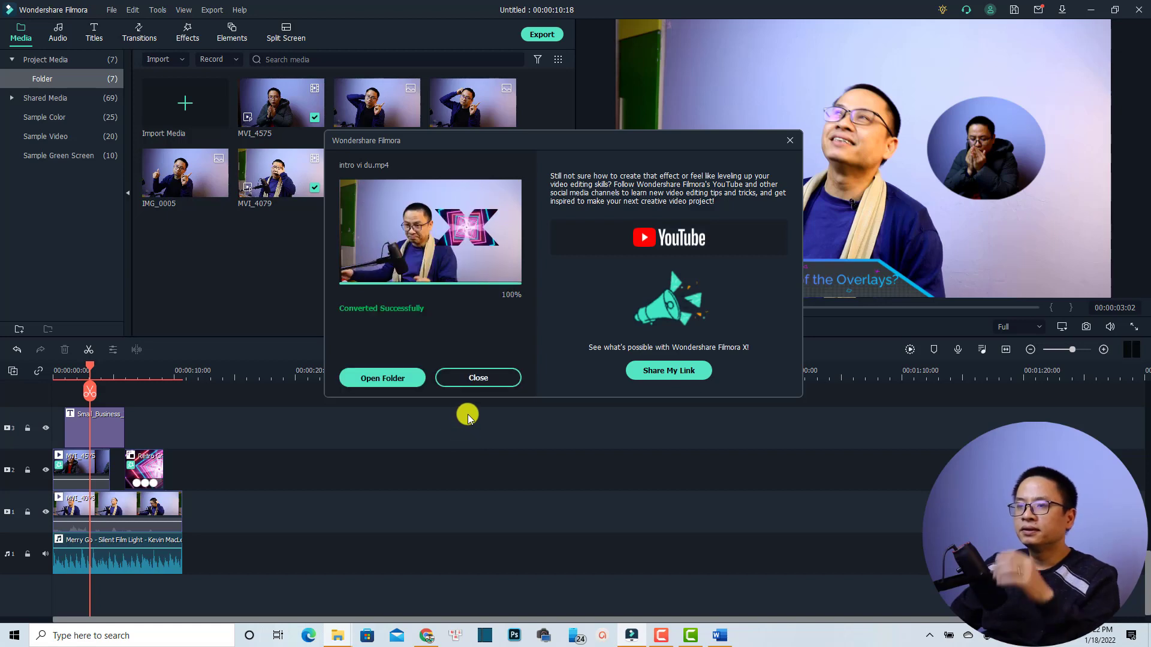
click(376, 379)
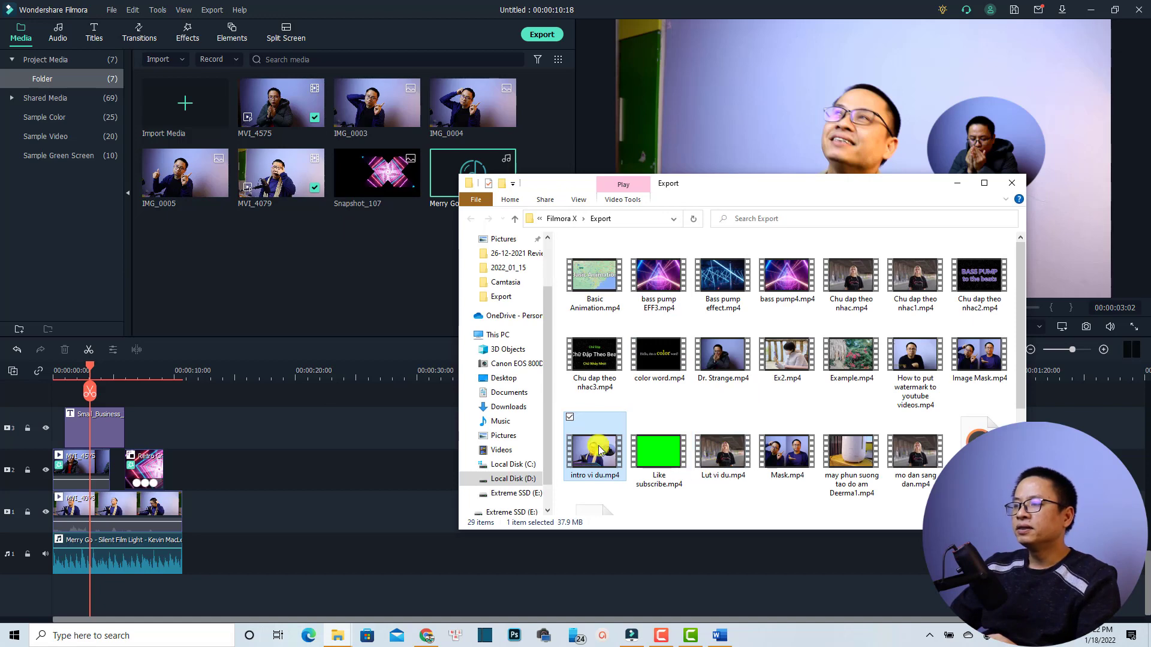
Switch to YouTube Studio and upload intro vi du.mp4 from the Export folder as a new video.
click(427, 635)
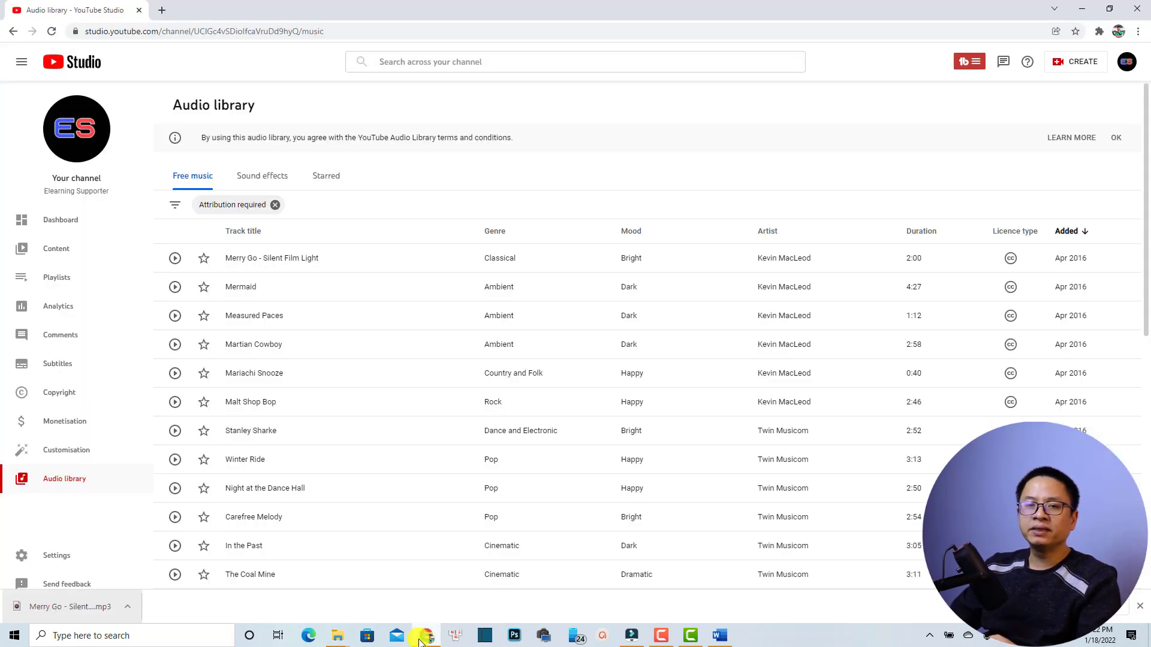
click(1081, 63)
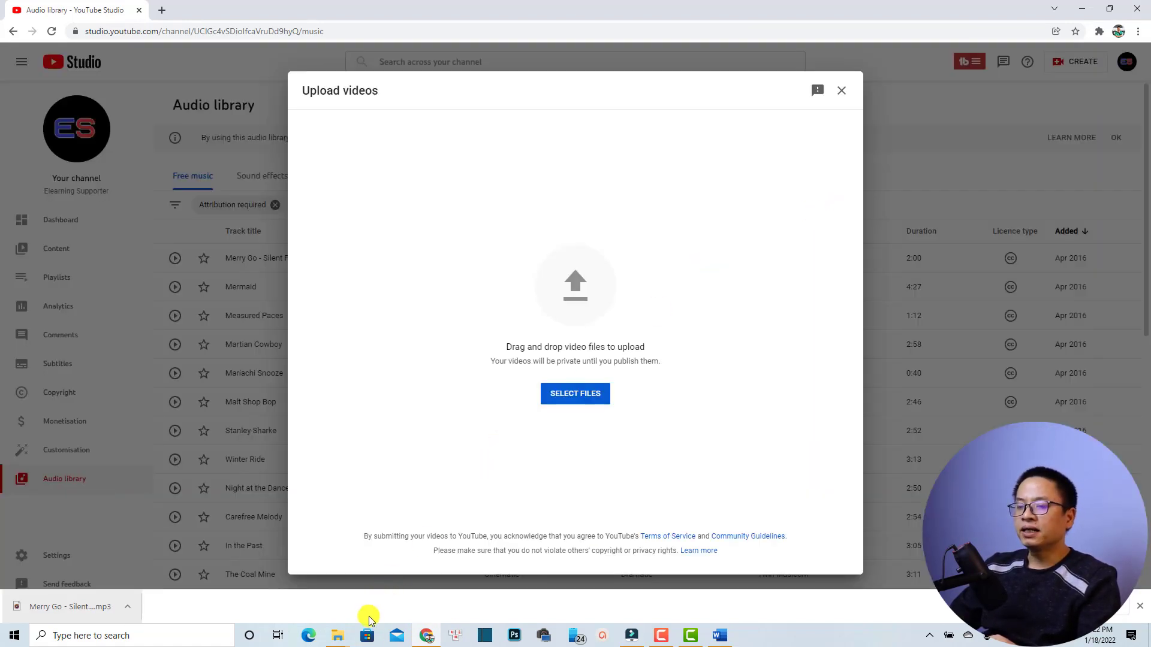
click(338, 636)
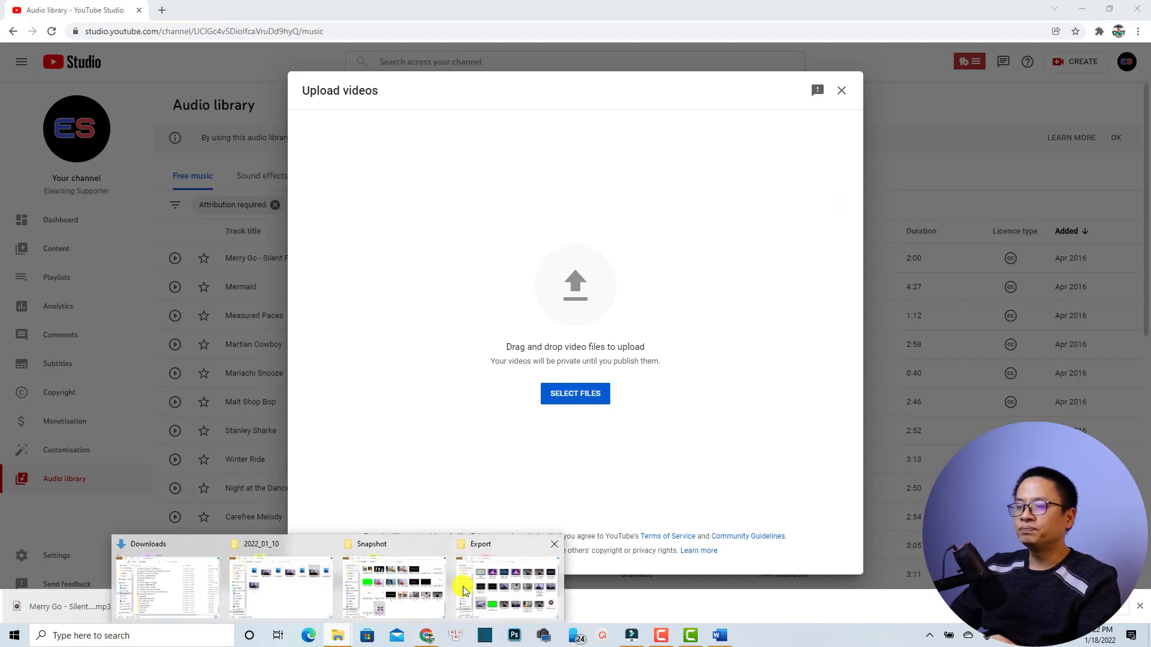
click(506, 593)
drag(600, 457, 474, 452)
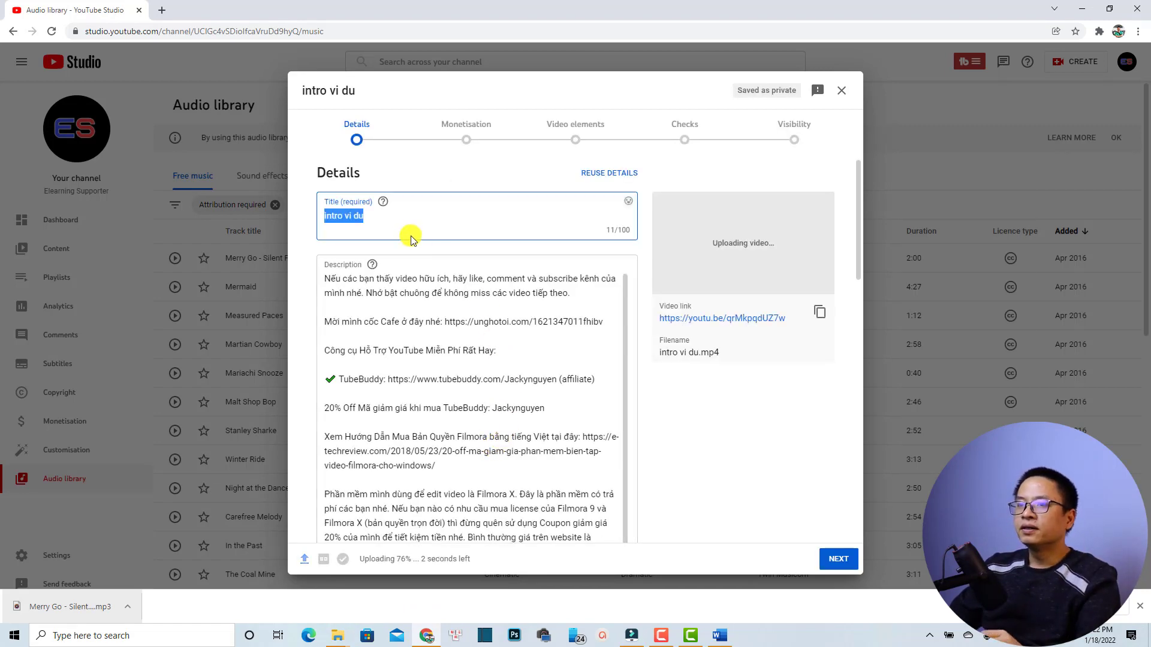
Insert an empty line directly below the #ElearningSupporter hashtag in the video description, keeping the title intro vi du.
click(377, 214)
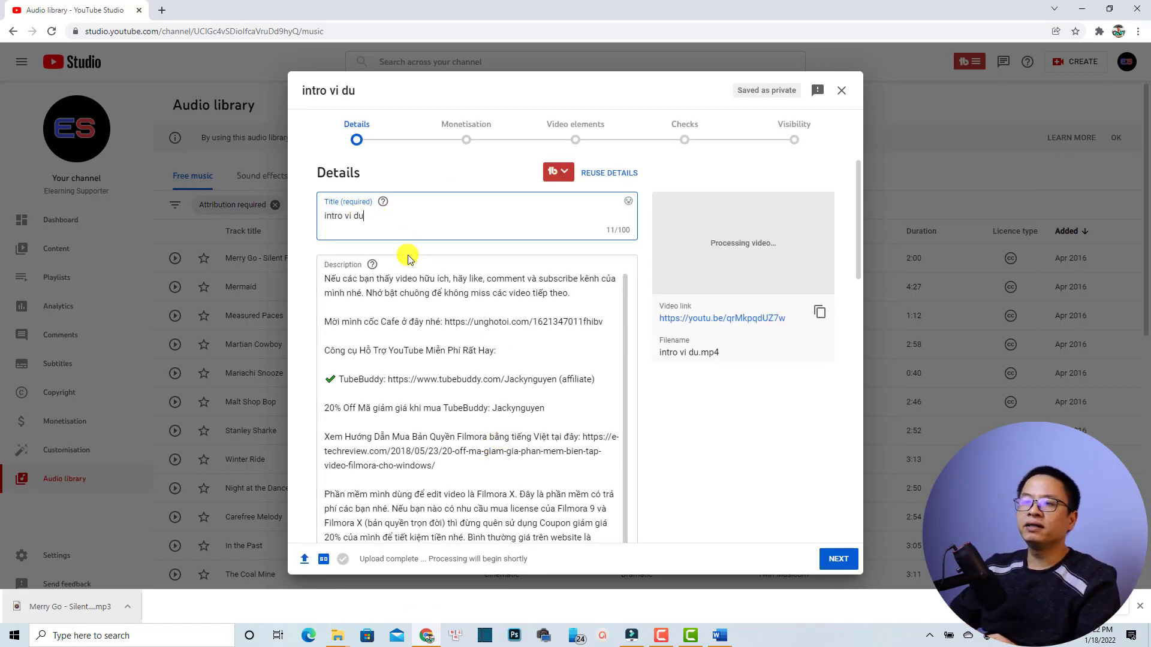
click(325, 292)
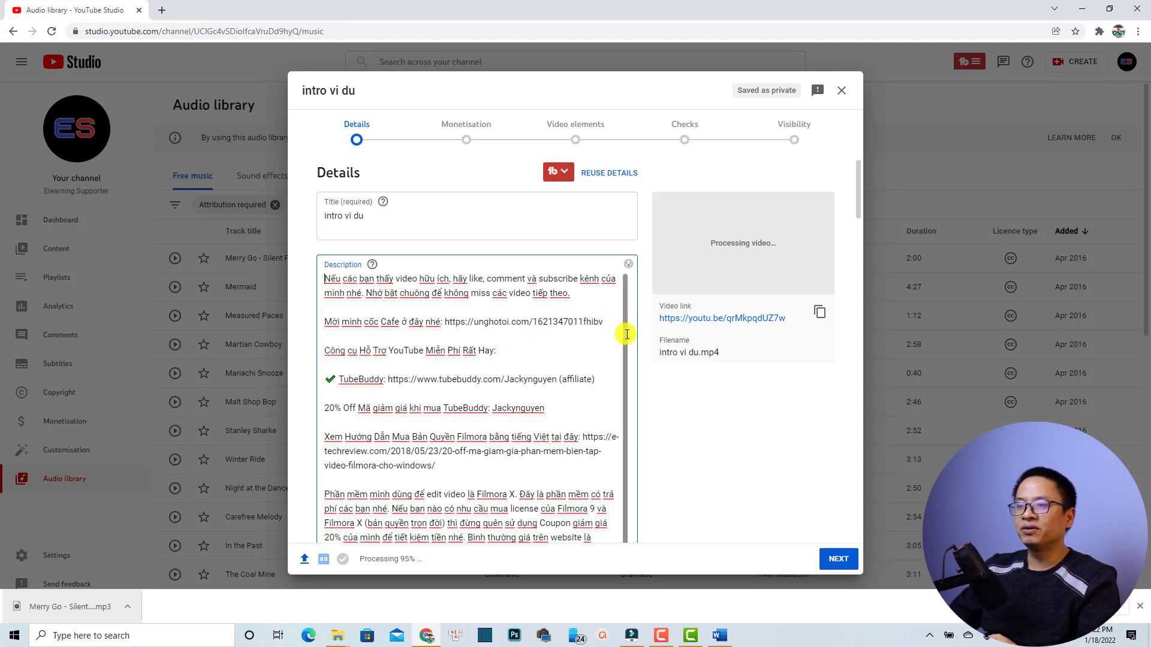
drag(624, 337, 606, 506)
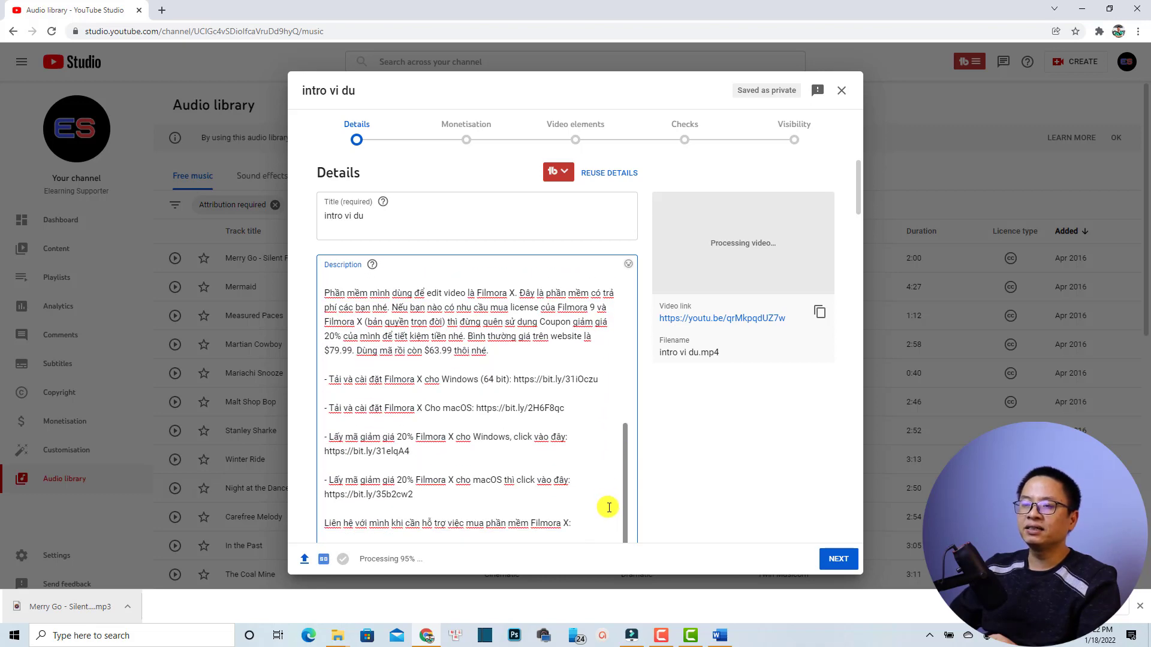
scroll(452, 462, down, 8)
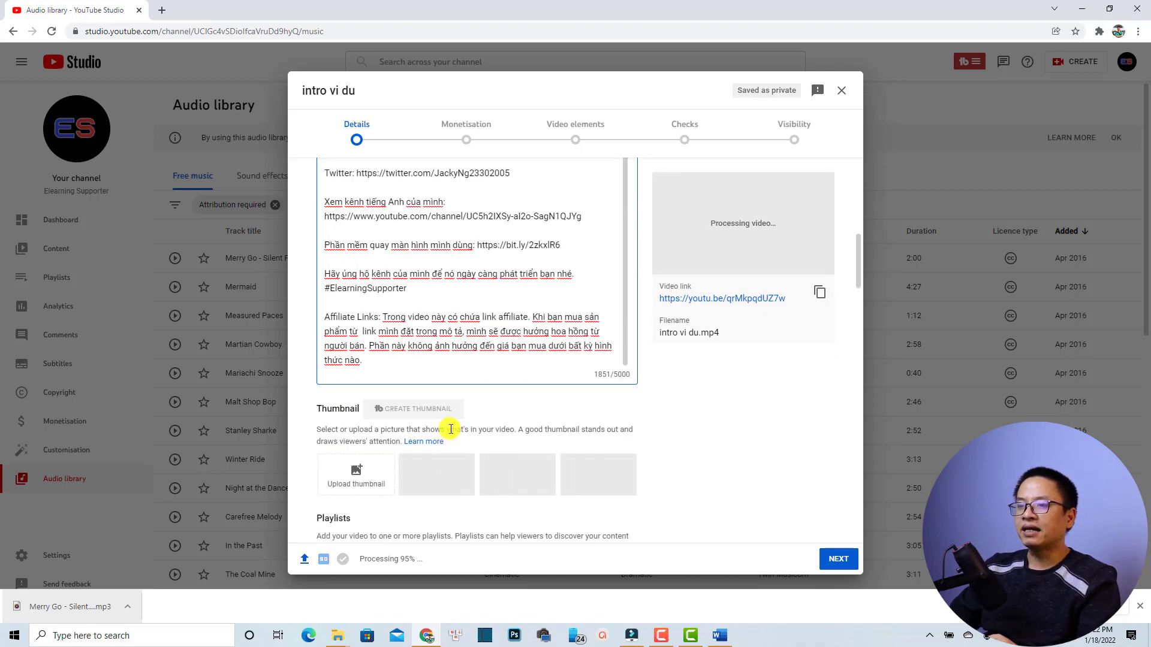
click(418, 286)
key(Return)
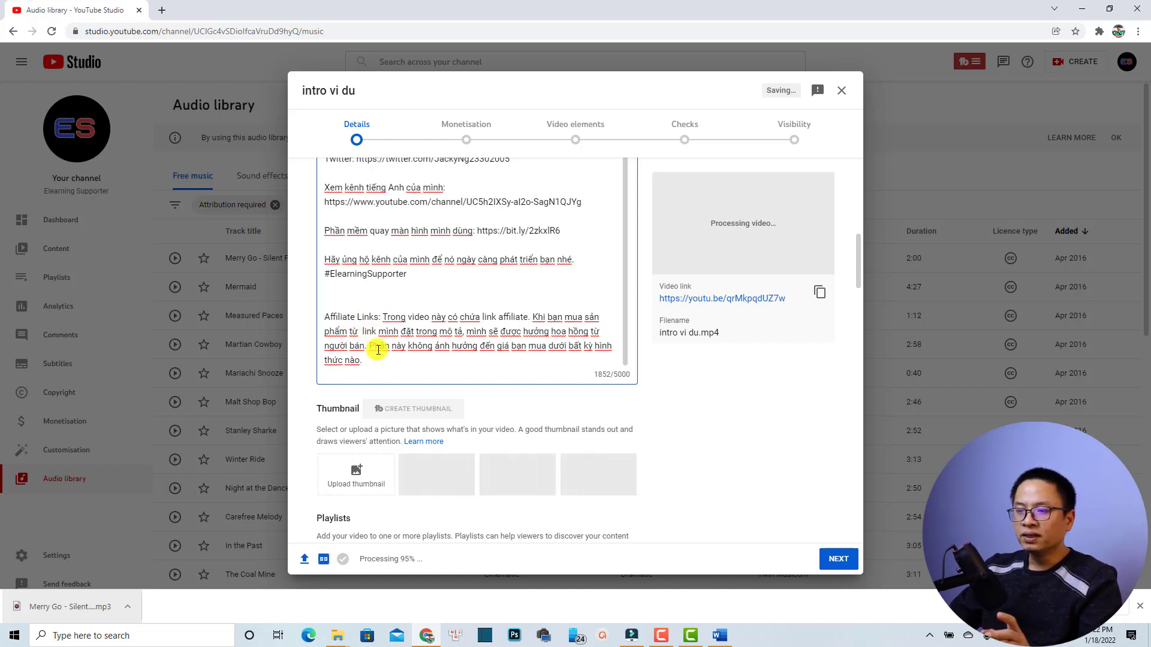
Copy the full Merry Go - Silent Film Light attribution from the Word document and paste it below the hashtag in the YouTube description.
click(719, 636)
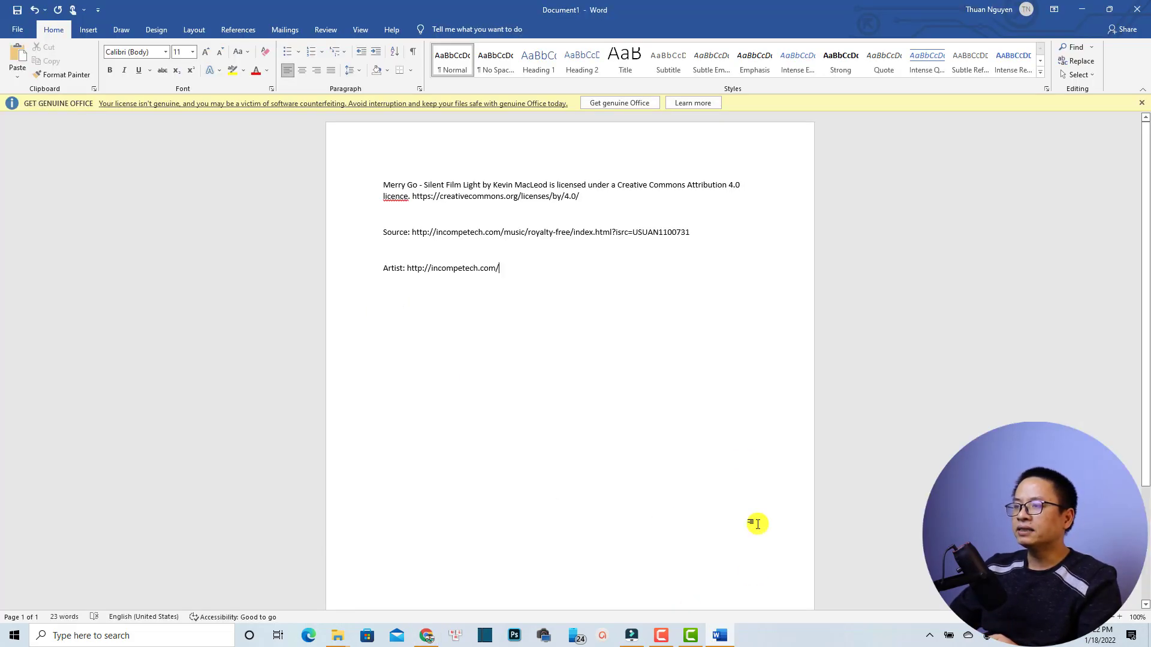
drag(510, 268, 387, 186)
key(ctrl+c)
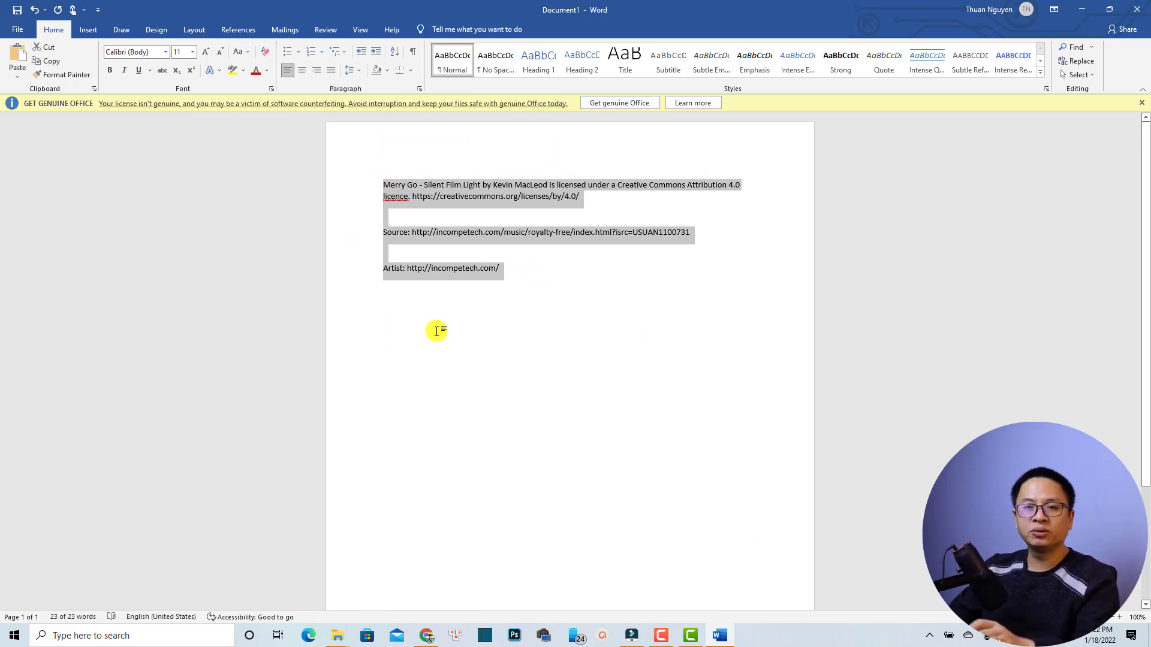
click(427, 637)
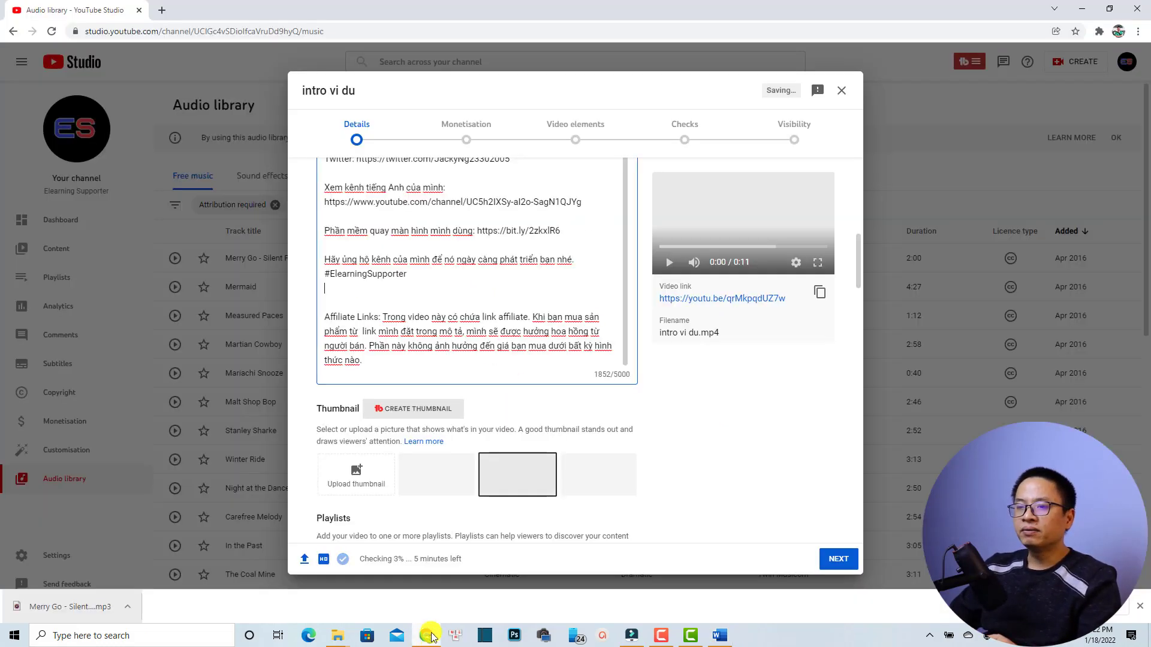
click(347, 288)
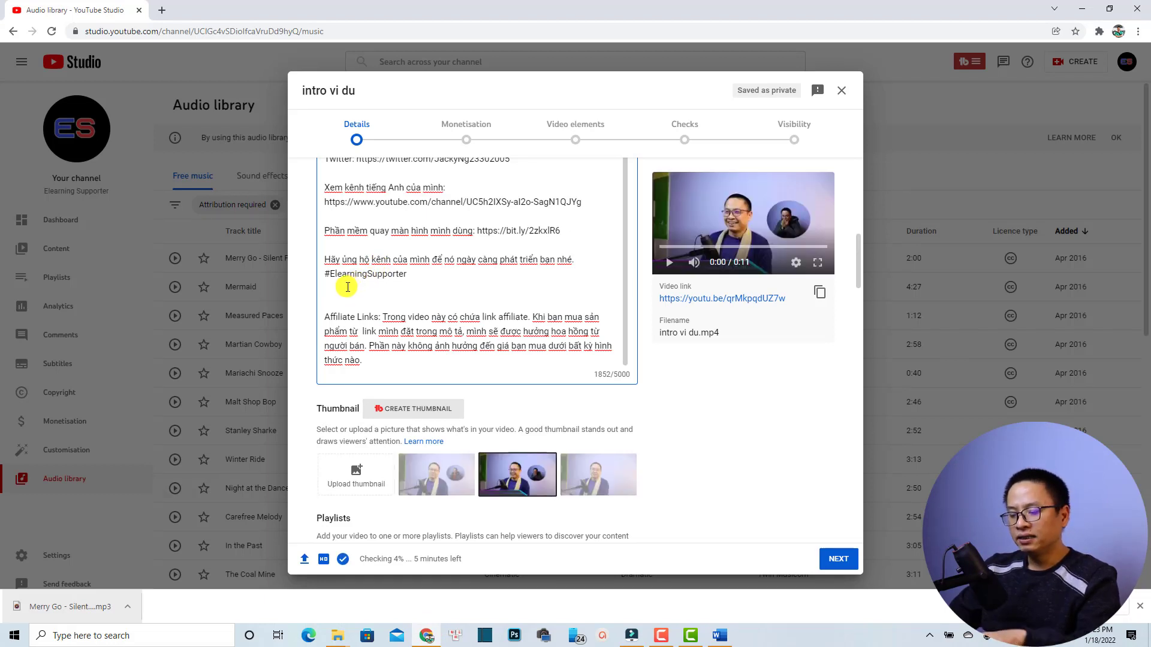
key(ctrl+v)
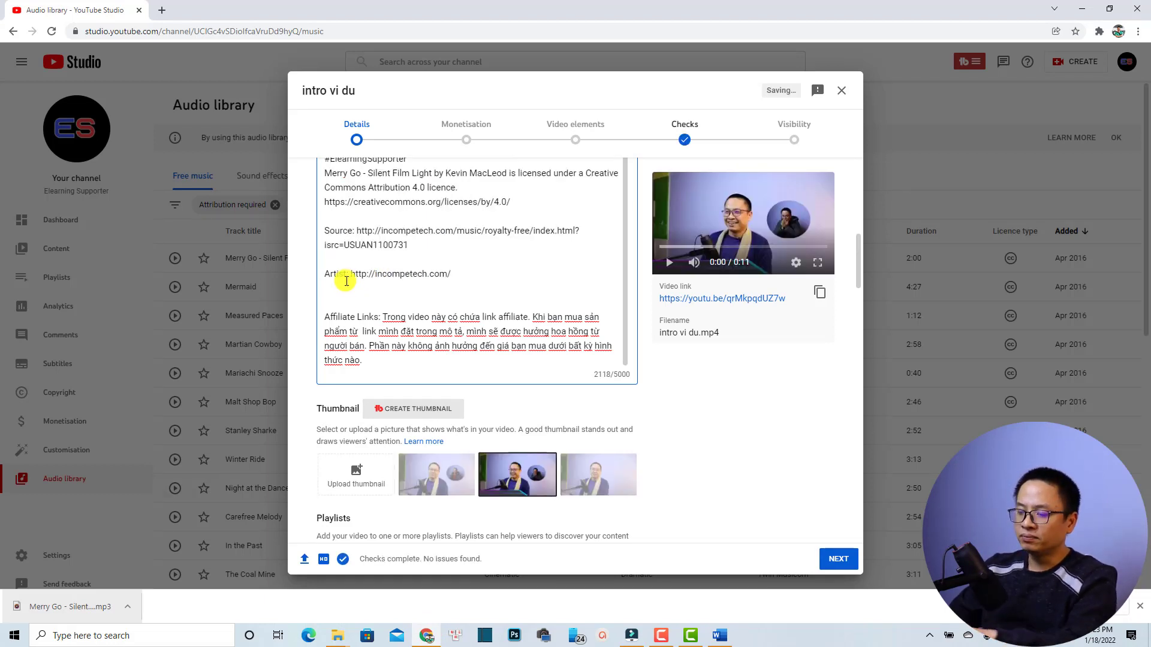
Remove the blank lines inside the pasted music credit and leave one blank line above it and one before the Affiliate Links paragraph.
click(331, 261)
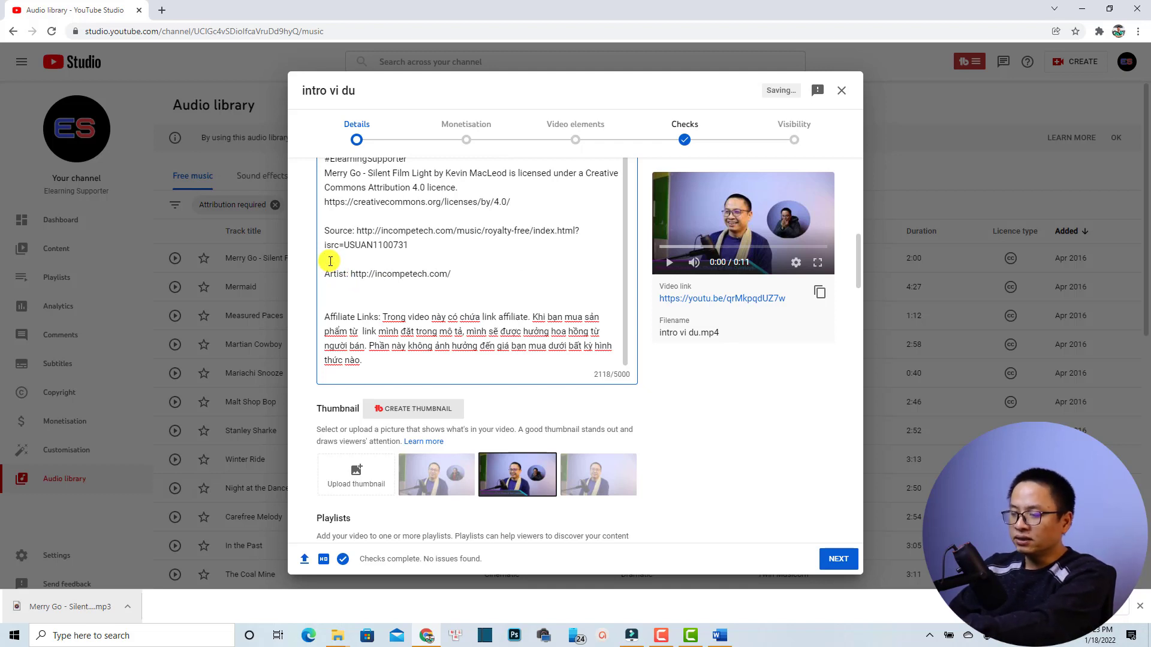
key(BackSpace)
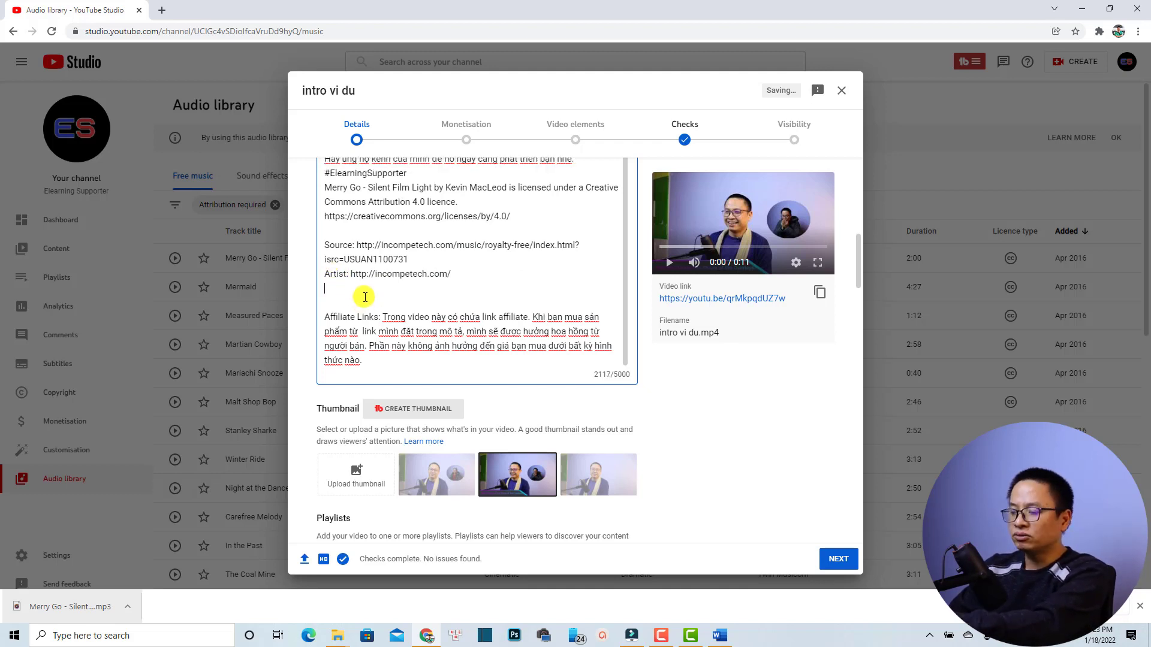
key(Delete)
key(Delete)
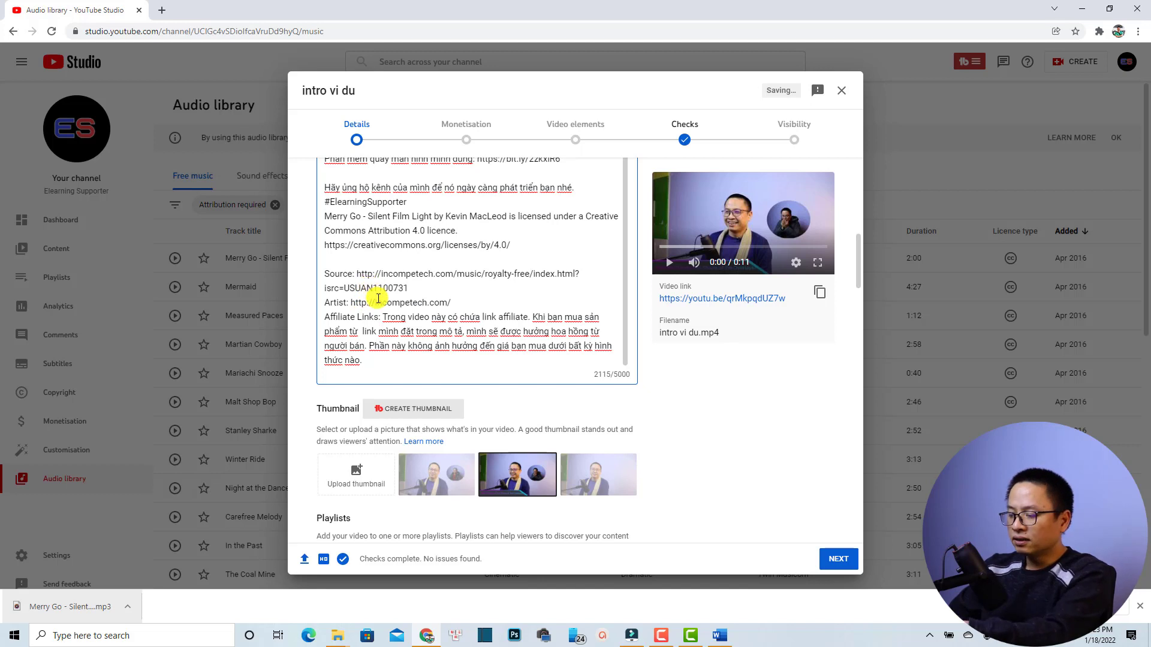
key(Return)
click(341, 247)
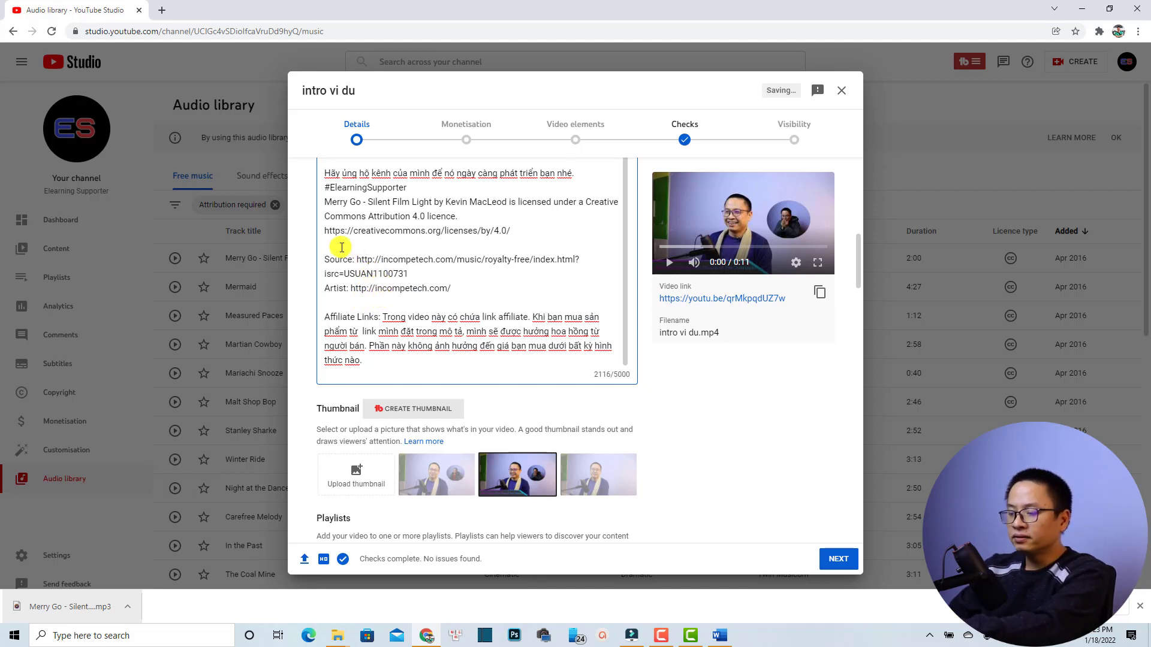
key(Delete)
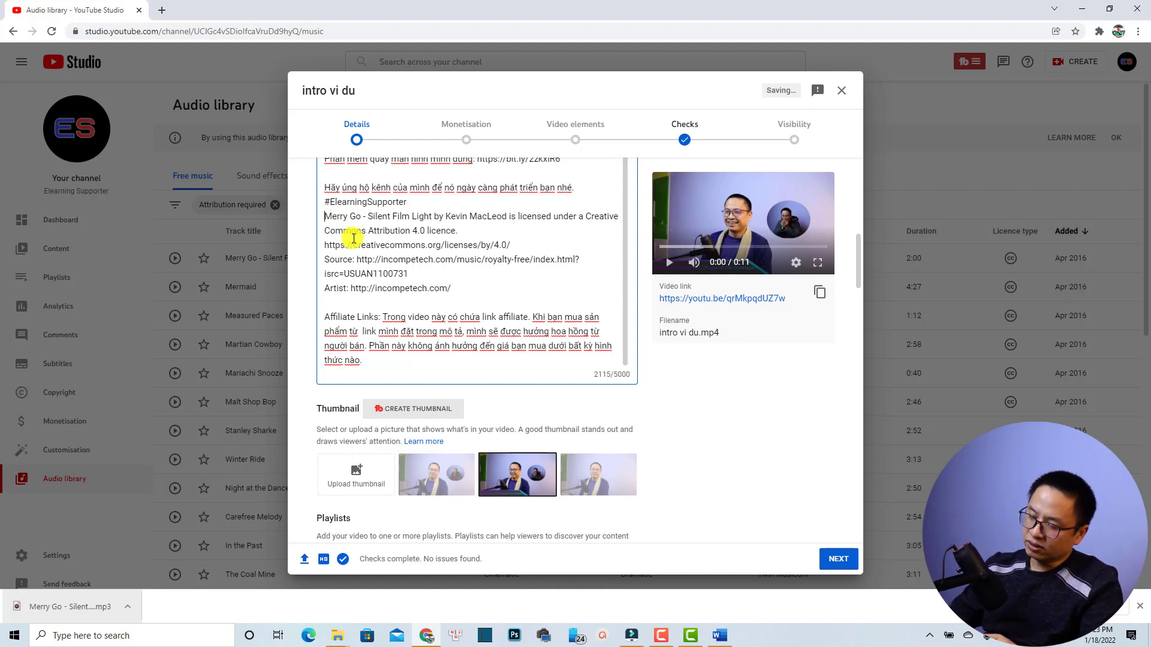
key(Return)
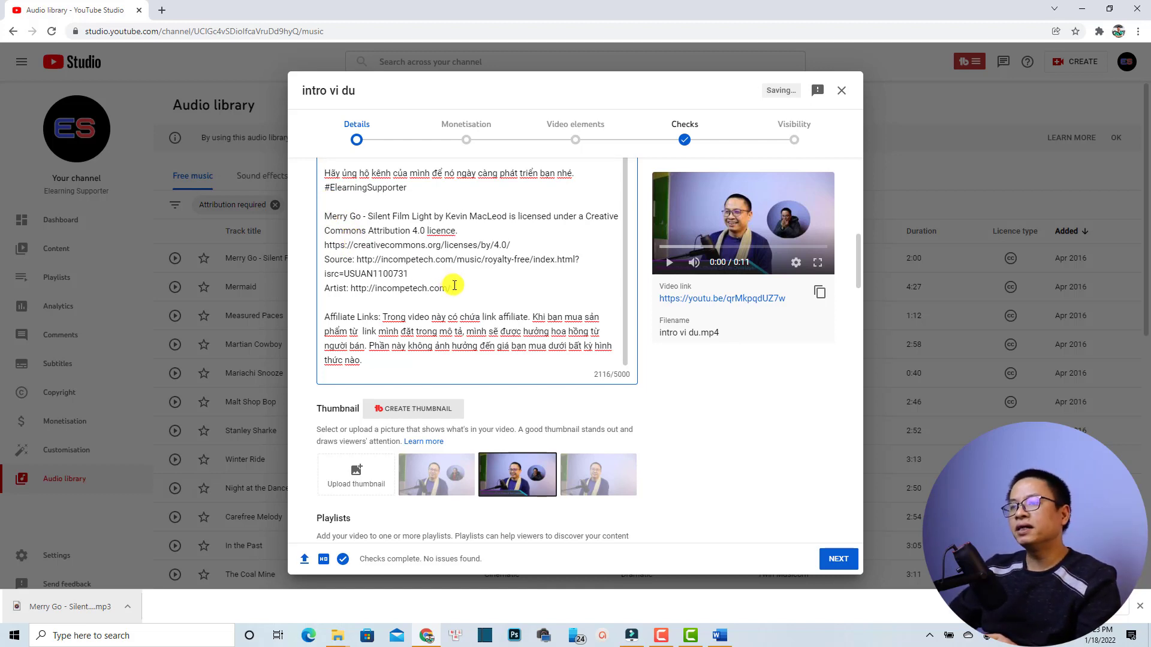
Check the complete music credit in the description and continue to the Monetisation stage of the upload.
drag(454, 286, 325, 217)
click(373, 273)
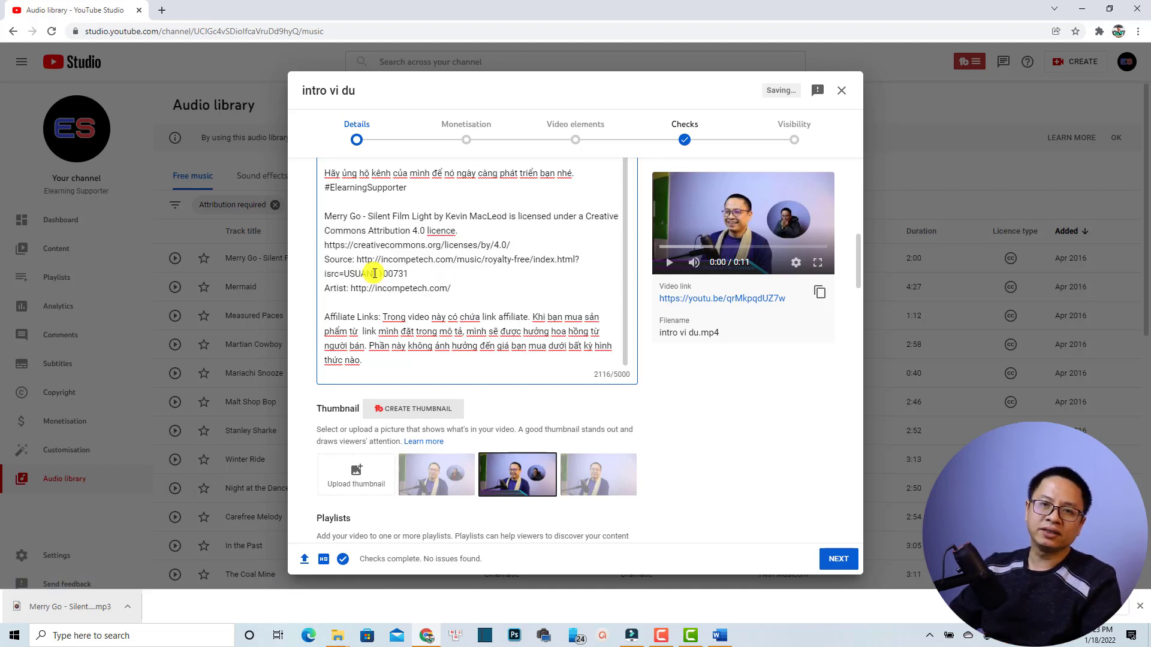
click(839, 560)
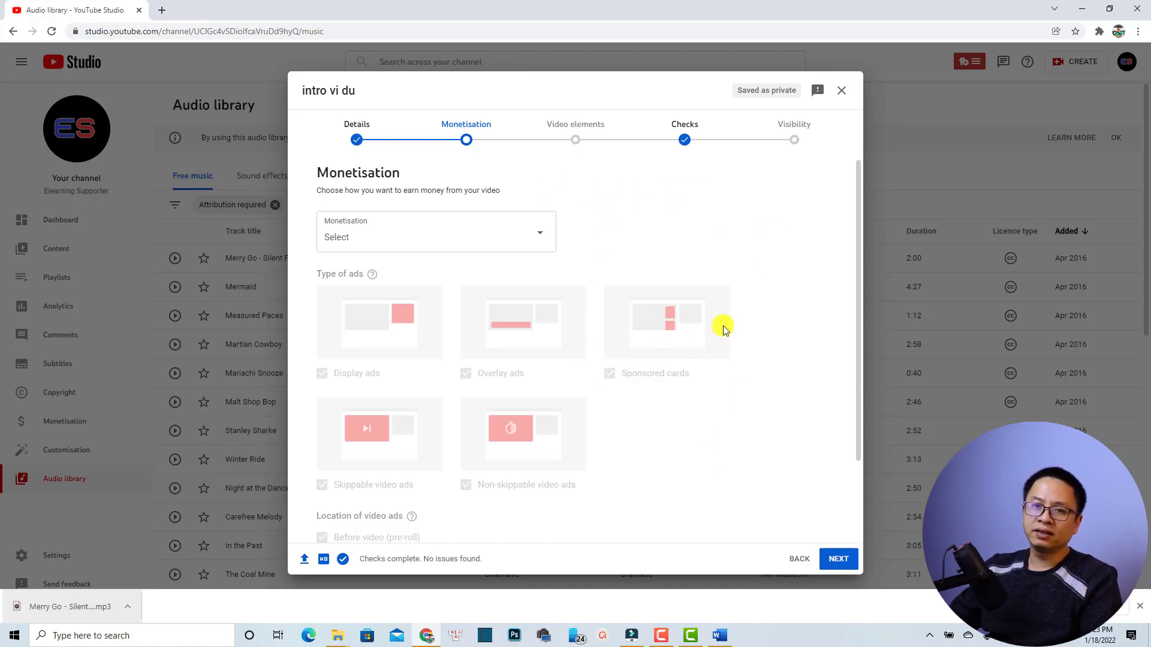
Review the attribution text in the Word document, return to the YouTube upload and switch to Filmora to view the project.
click(721, 637)
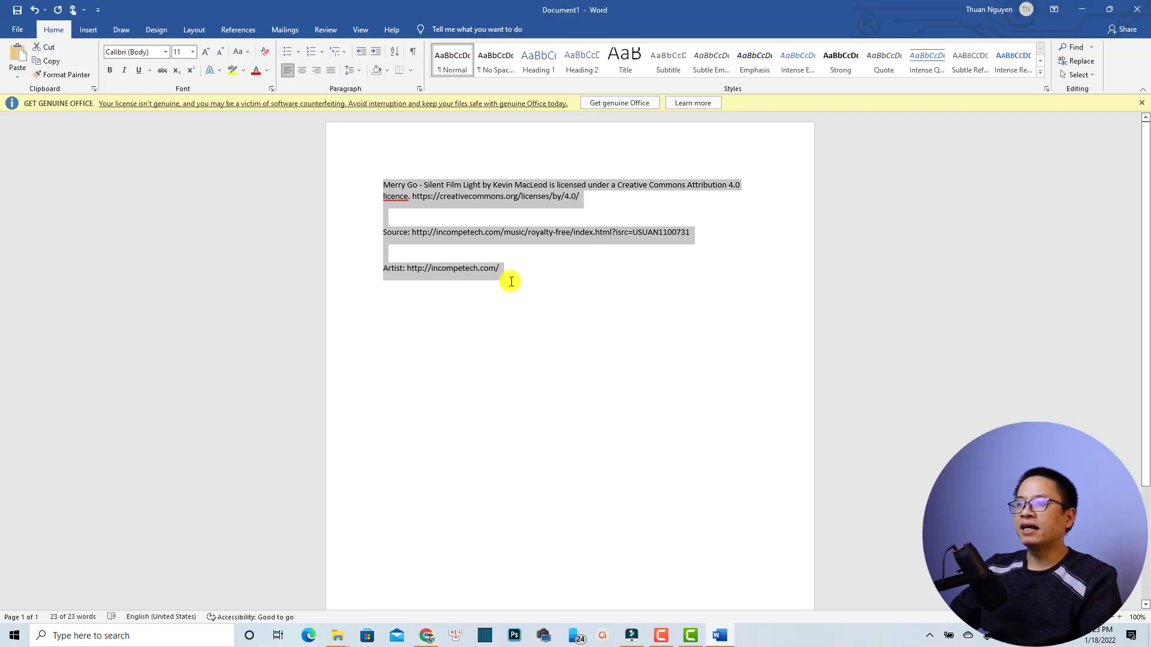
click(512, 303)
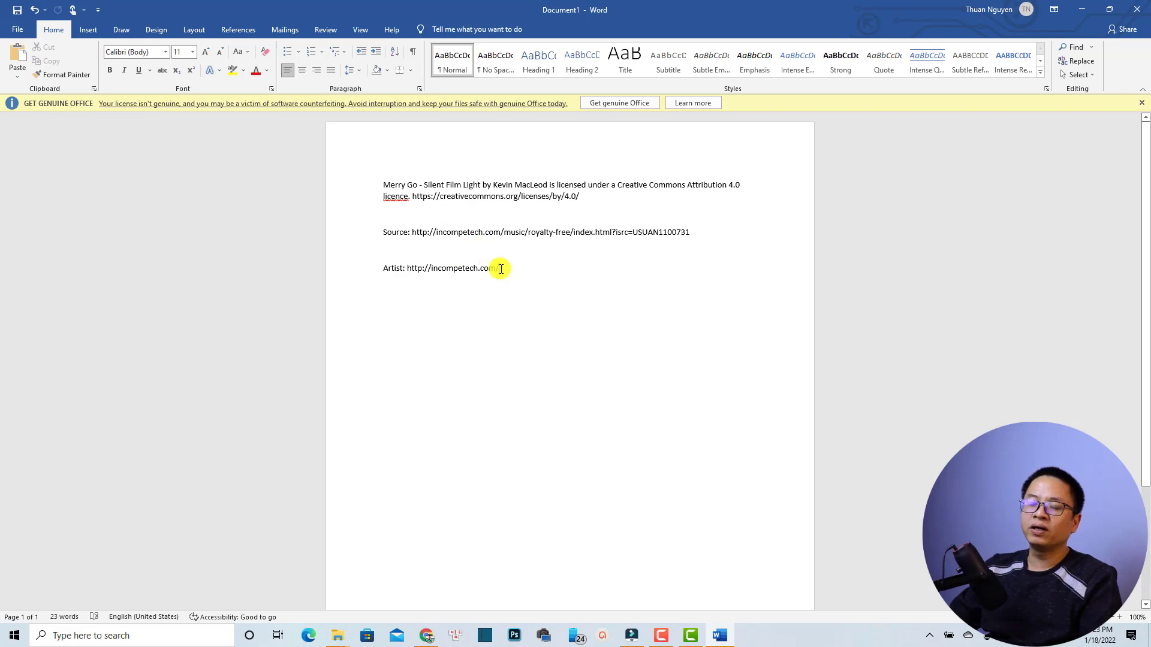
click(427, 636)
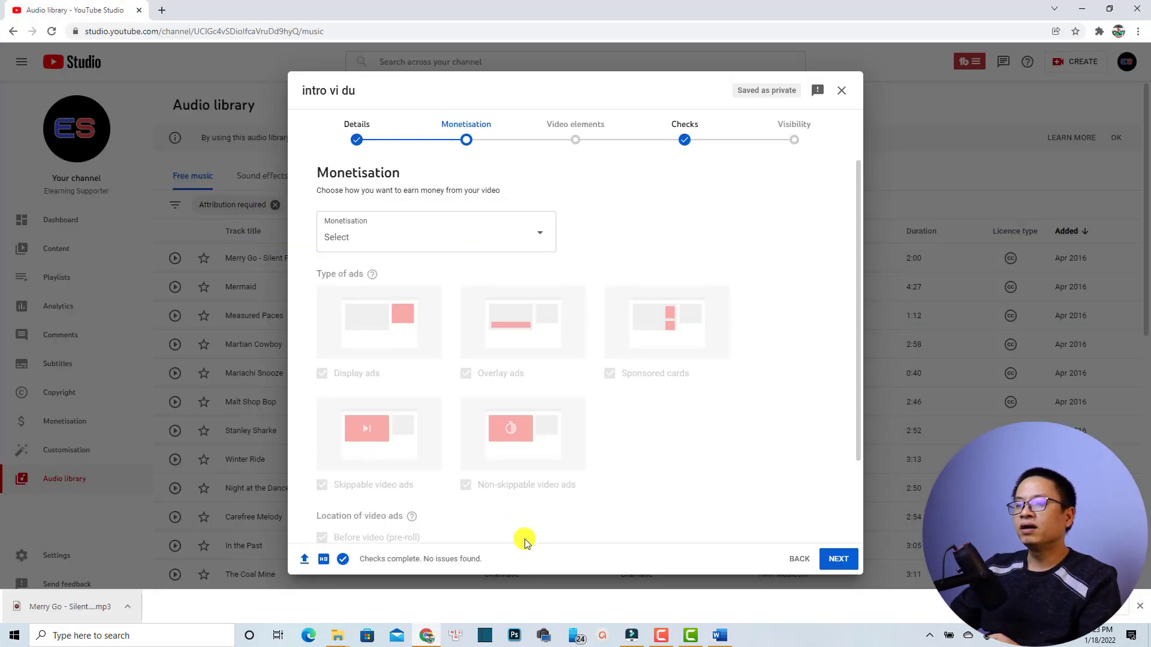
click(634, 640)
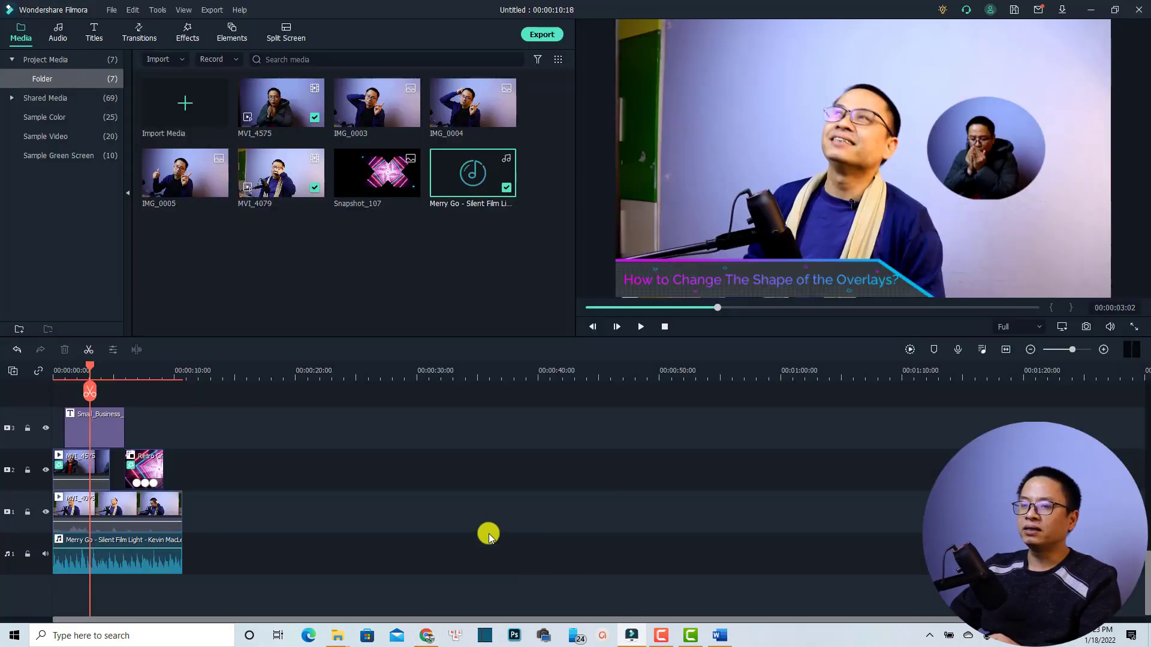